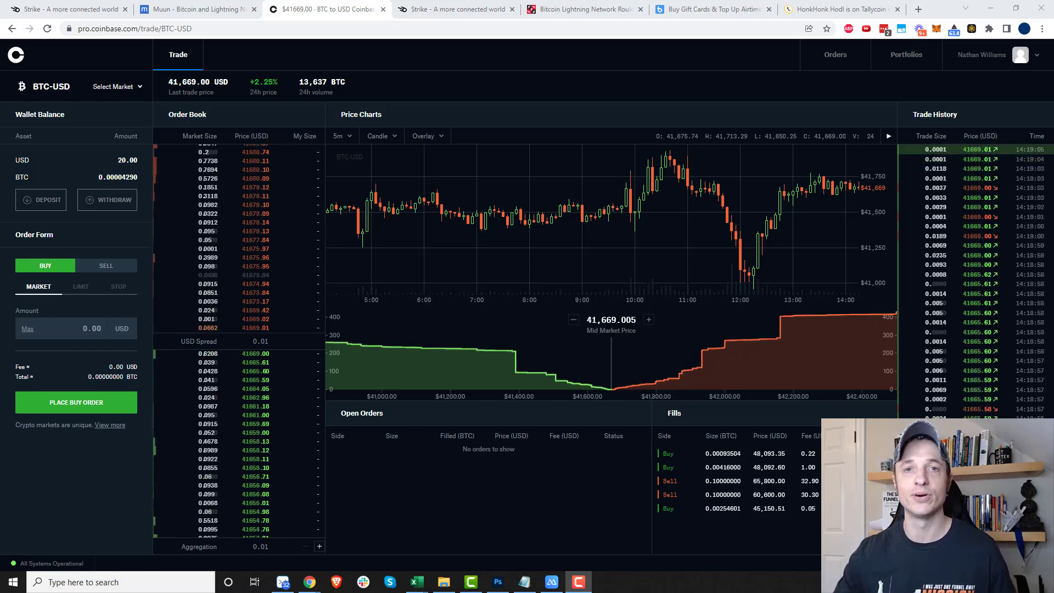
Step: Look over the open Strike payment page, Lightning Roulette, Bitrefill and the Bitcoin for Truckers fundraiser on Tallycoin
click(419, 9)
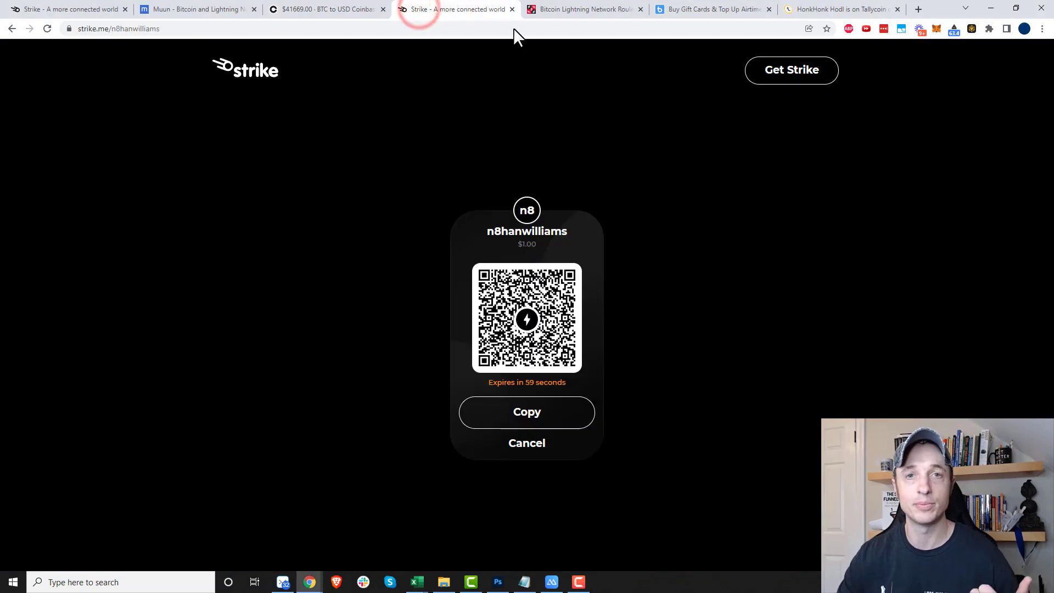
click(551, 9)
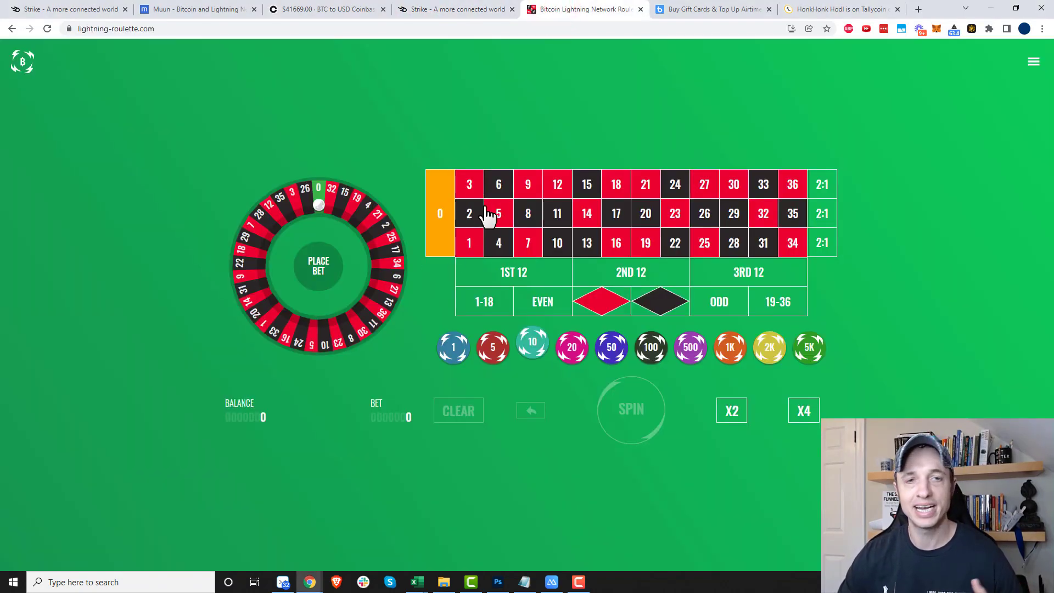
click(697, 9)
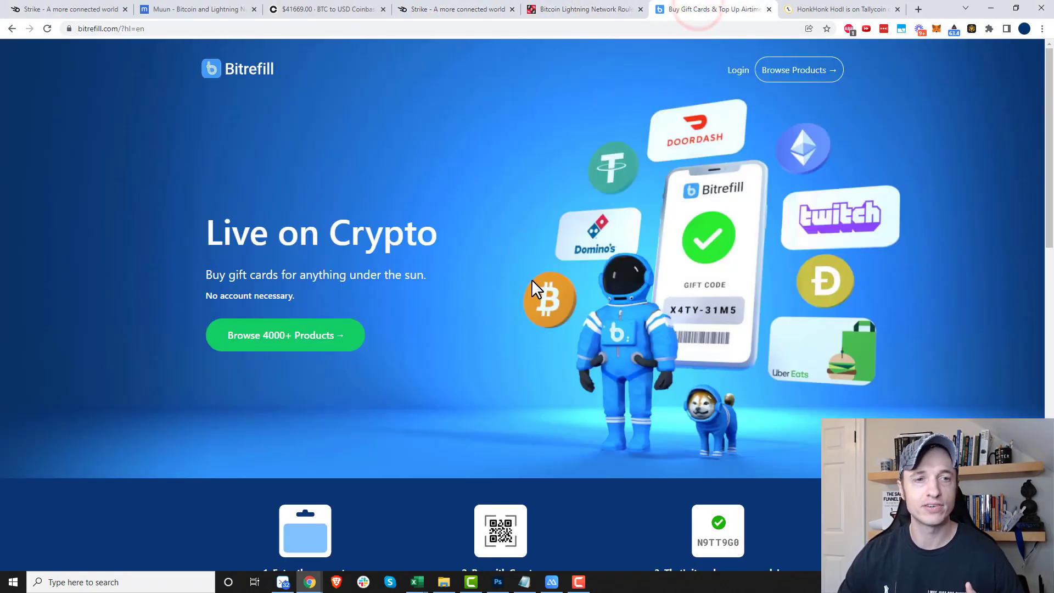
click(826, 9)
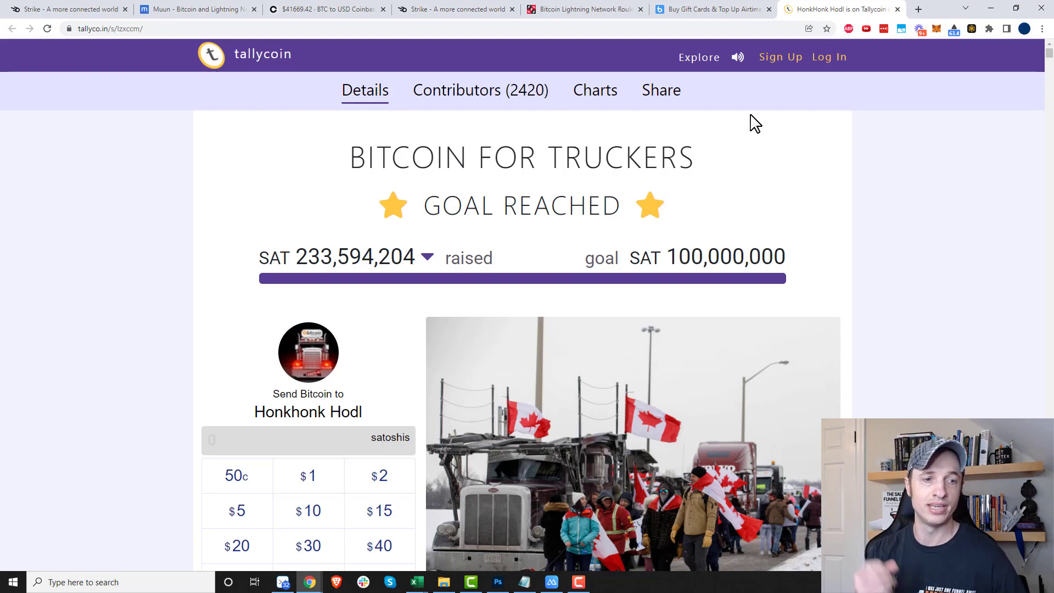
scroll(618, 391, down, 2)
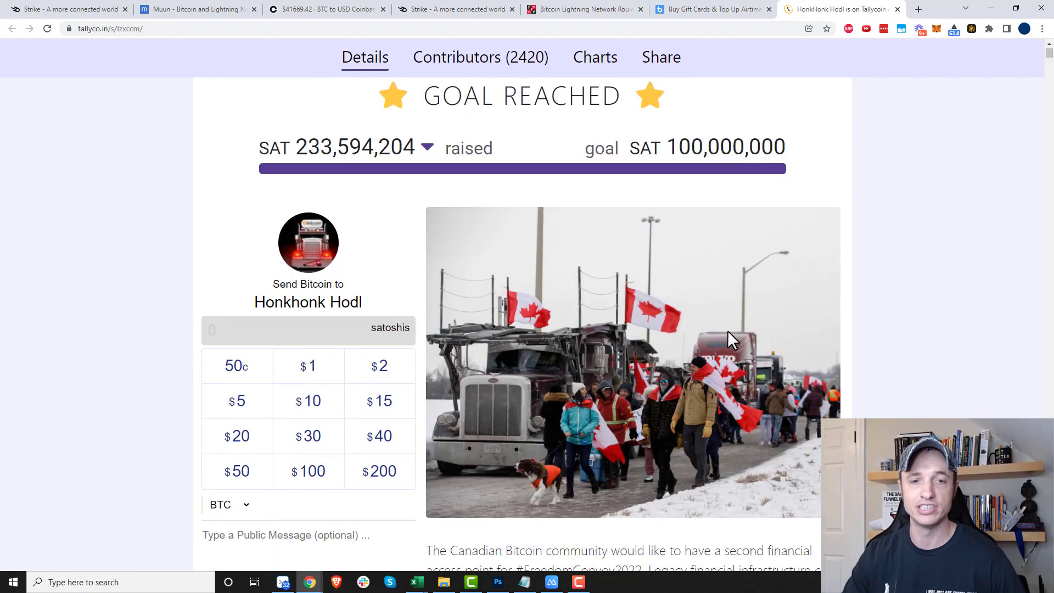
scroll(528, 414, up, 2)
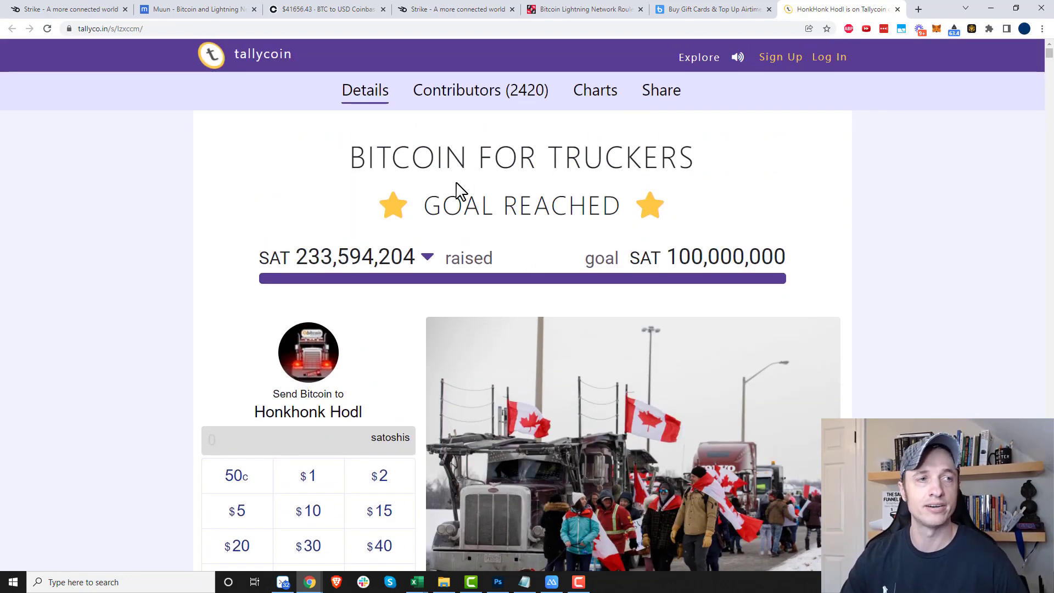
Step: Compare the Strike and Muun wallet websites, including their supported download platforms
click(44, 10)
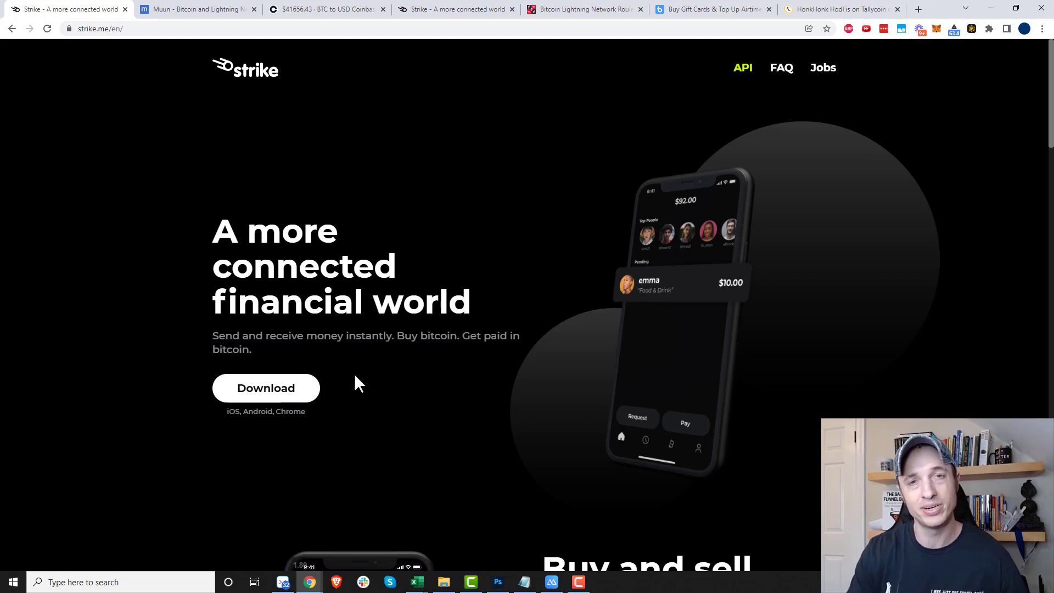
click(214, 13)
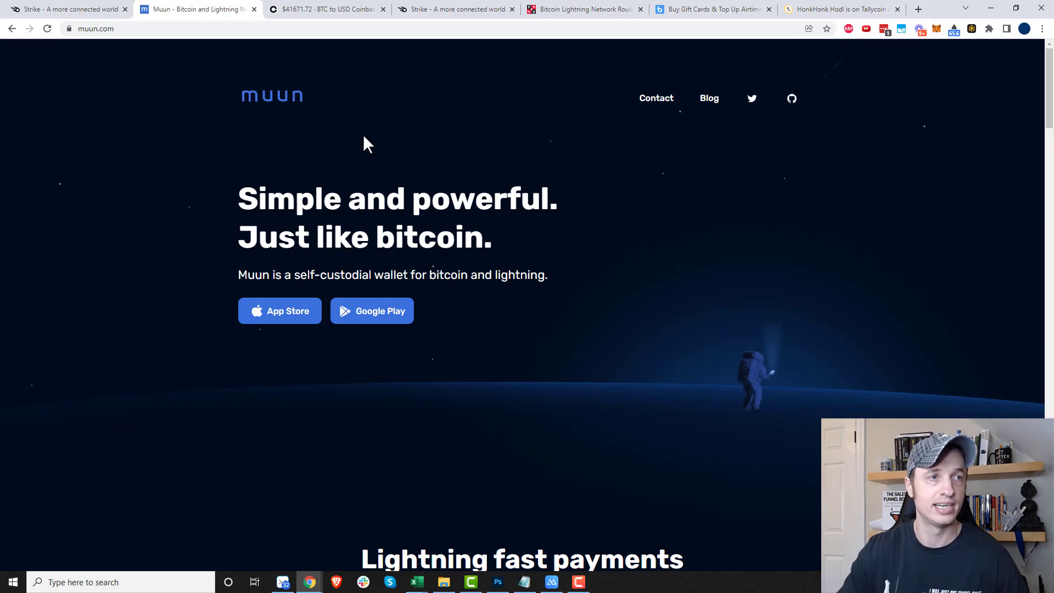
click(61, 9)
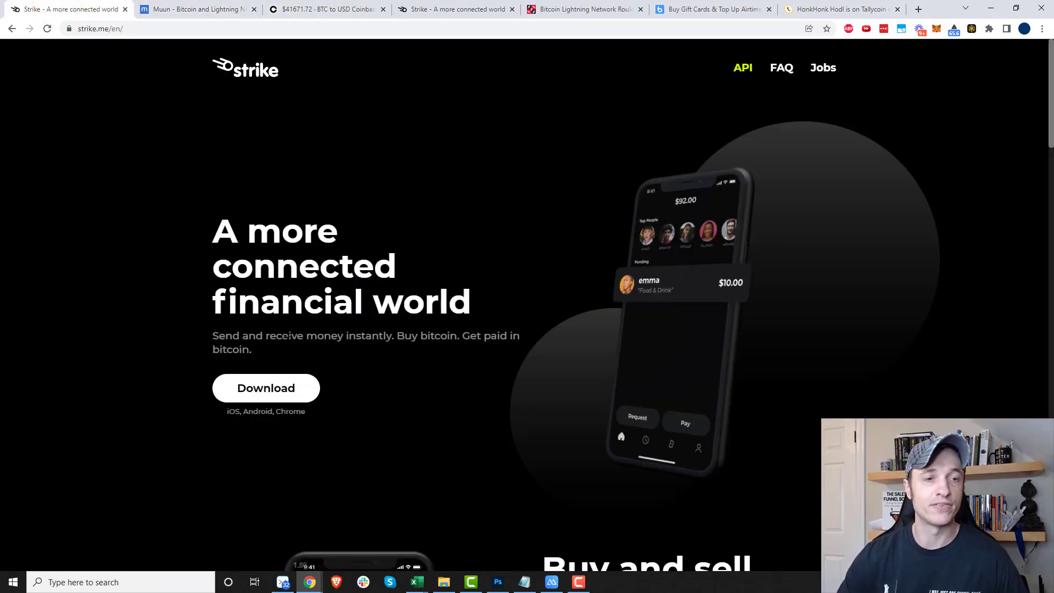
scroll(296, 329, down, 1)
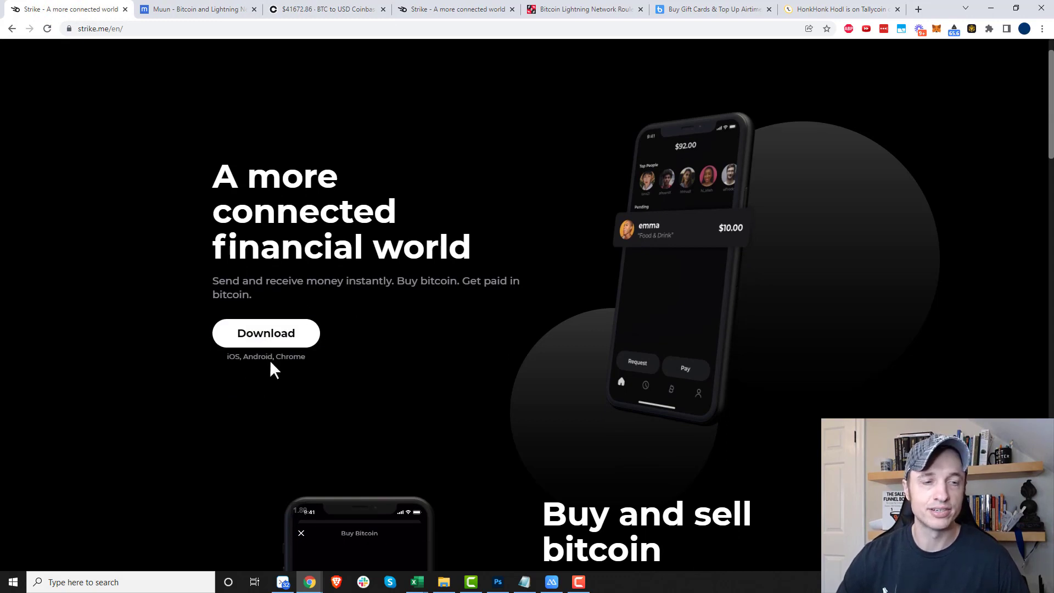
scroll(275, 367, up, 1)
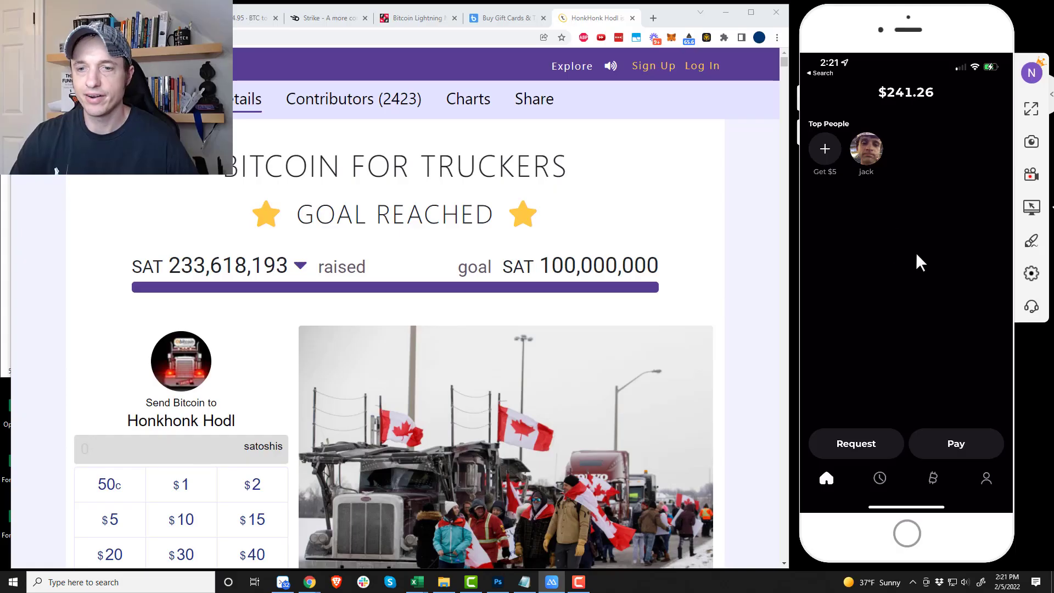
Step: Deposit funds into the Strike account from its profile on the mirrored phone and return to the balance screen
click(986, 475)
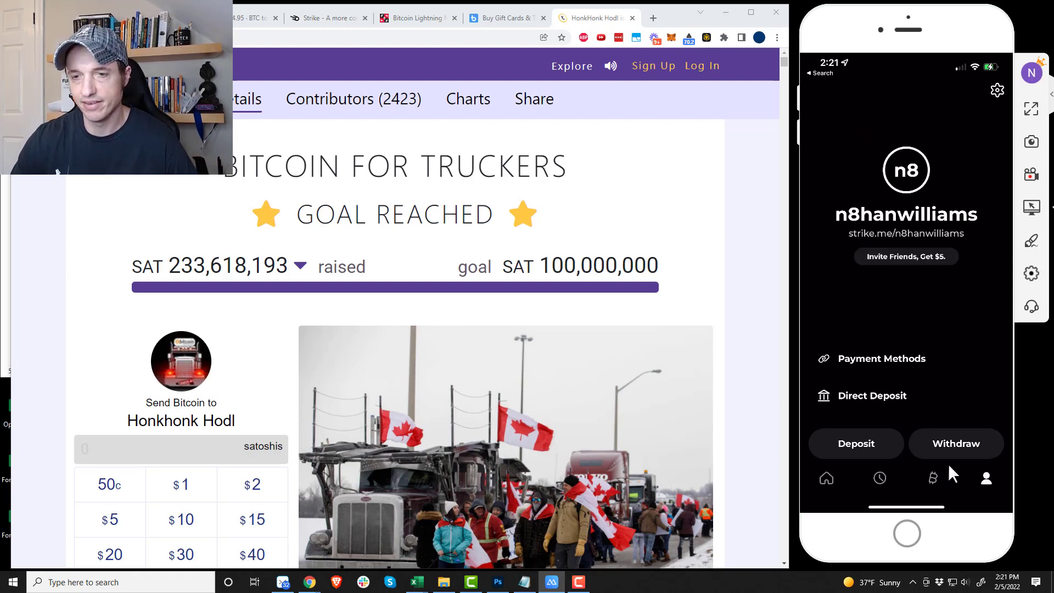
click(855, 444)
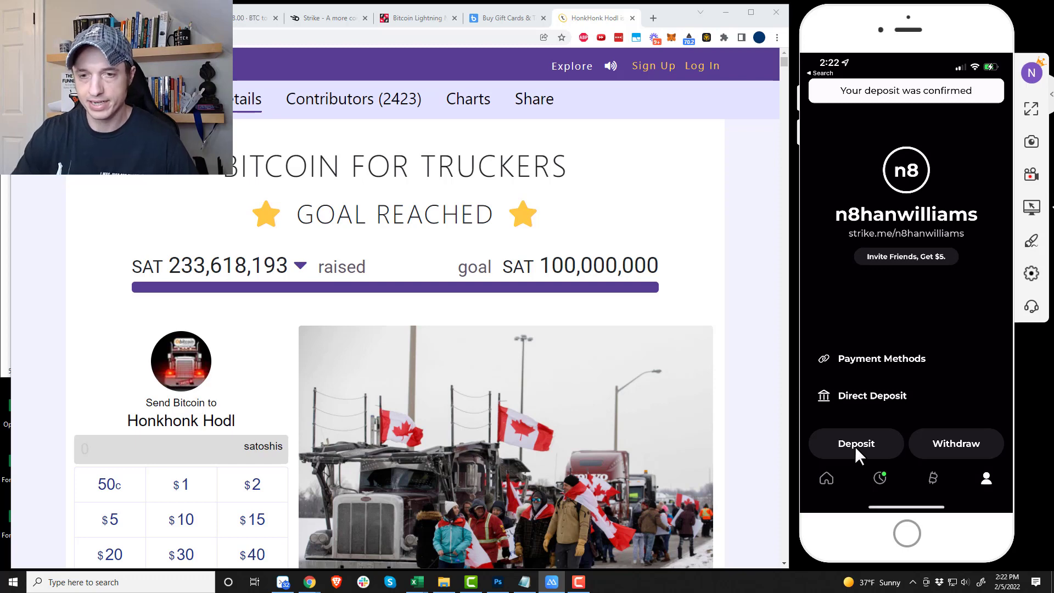
click(827, 480)
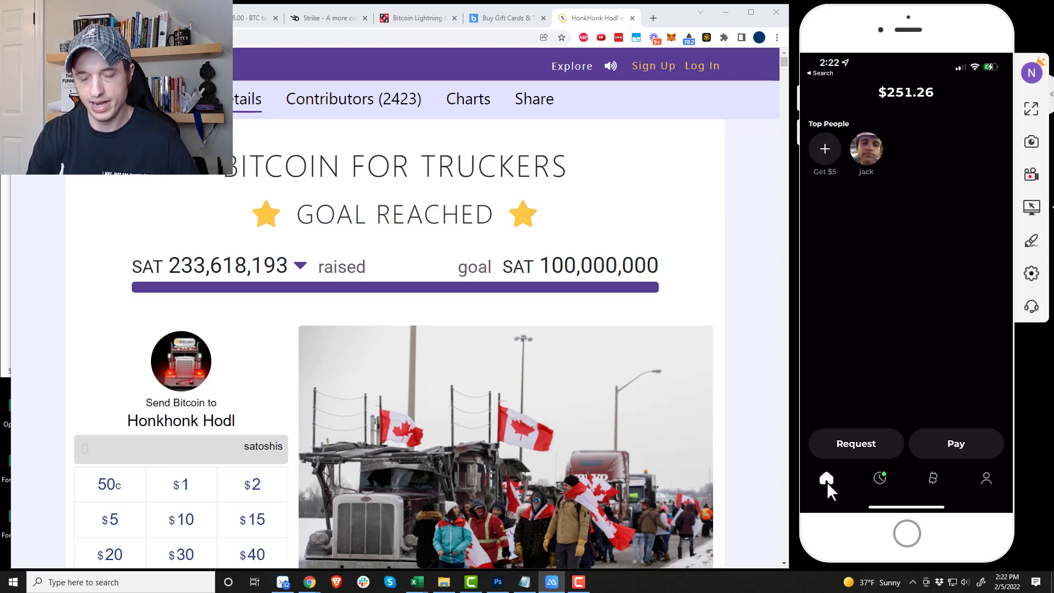
Step: Create an anonymous $10 Lightning donation to Bitcoin for Truckers on Tallycoin and pay its invoice with the Strike app's QR scanner
click(957, 446)
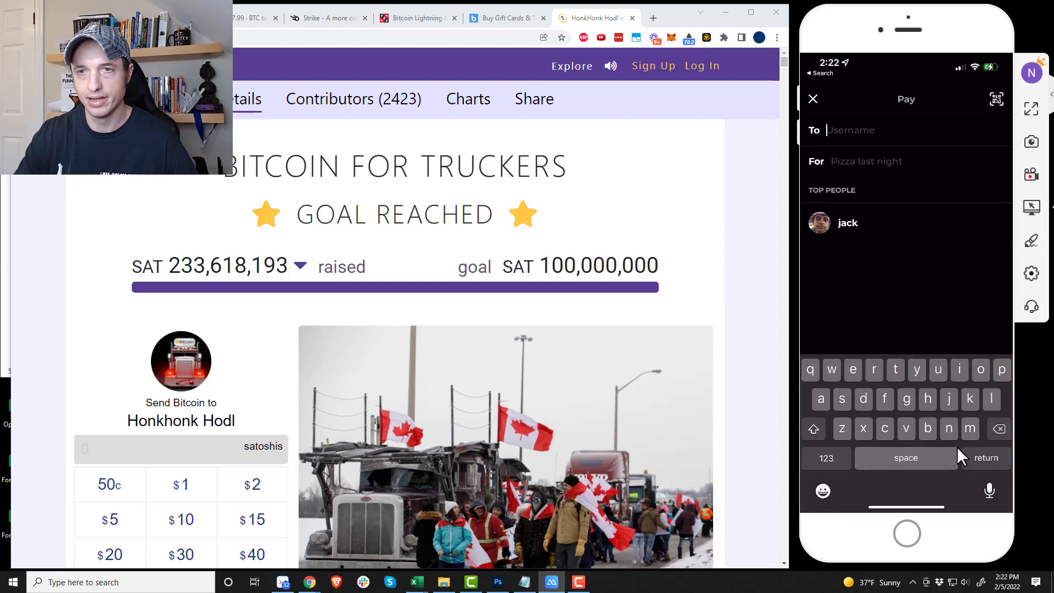
click(994, 101)
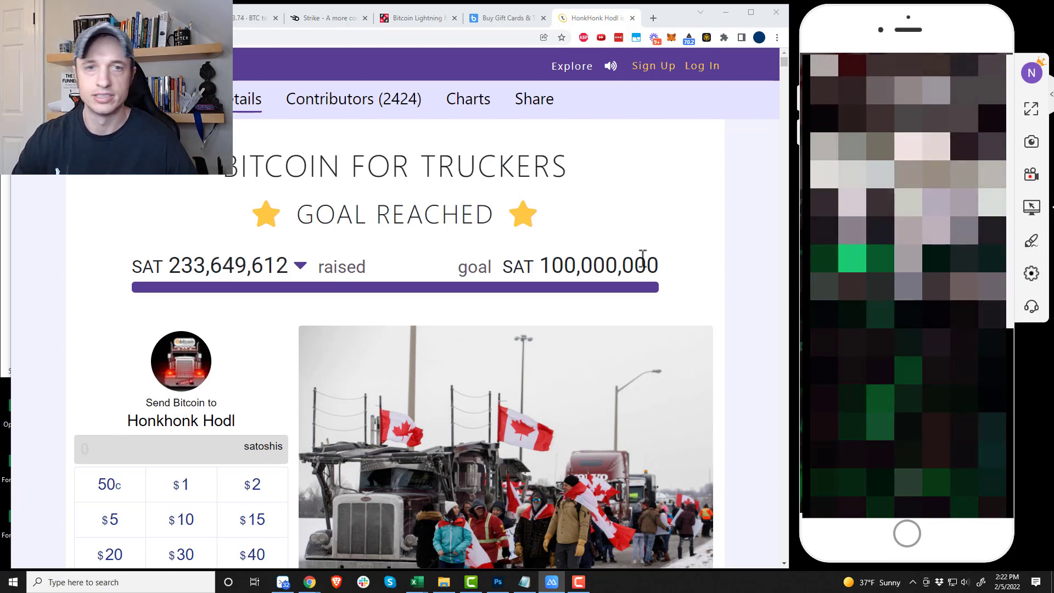
scroll(626, 213, down, 1)
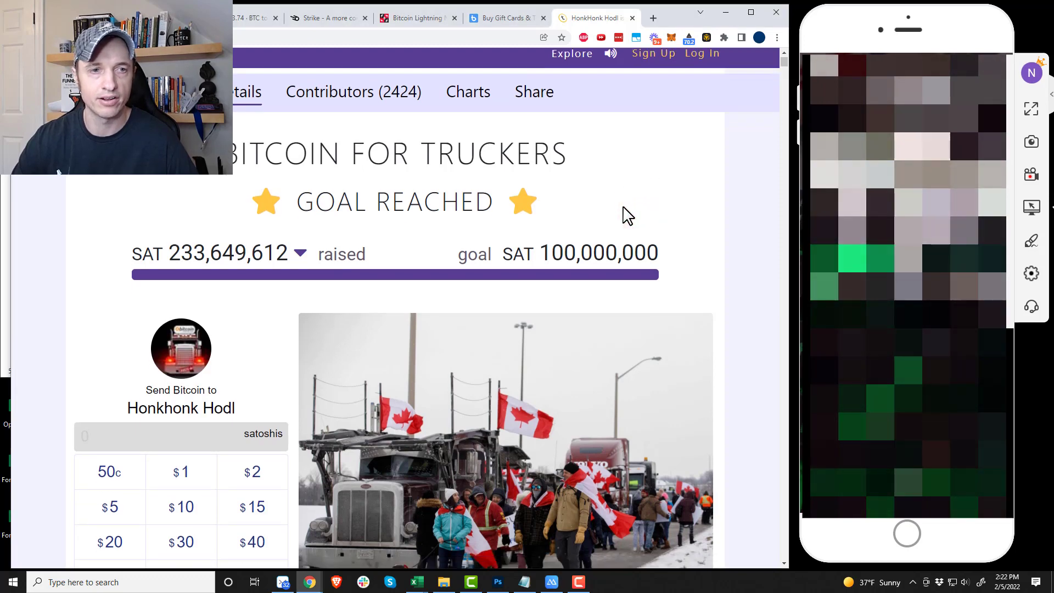
scroll(317, 266, up, 1)
scroll(318, 266, down, 3)
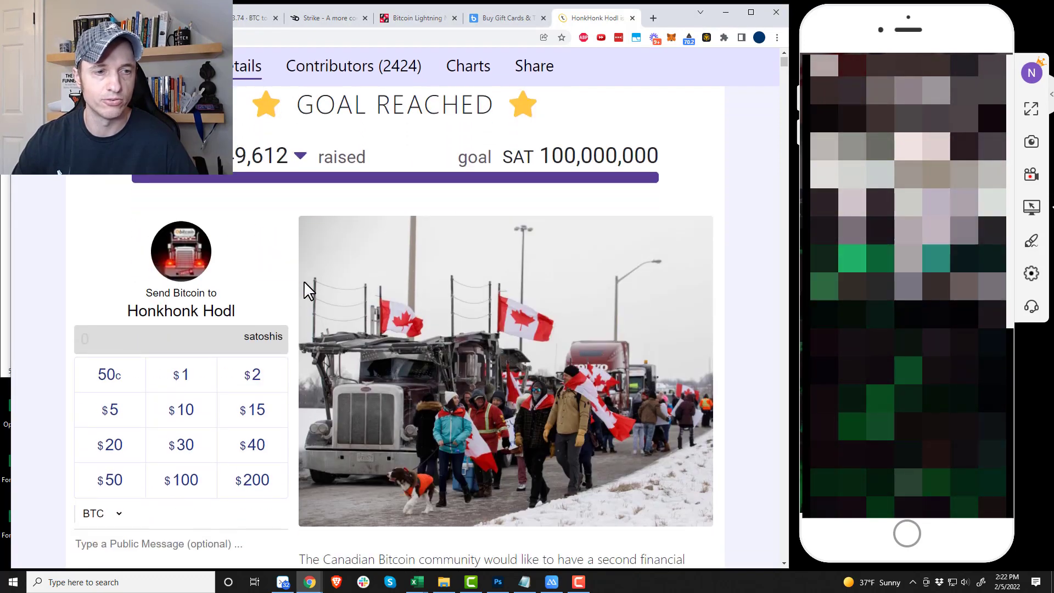
scroll(305, 283, down, 1)
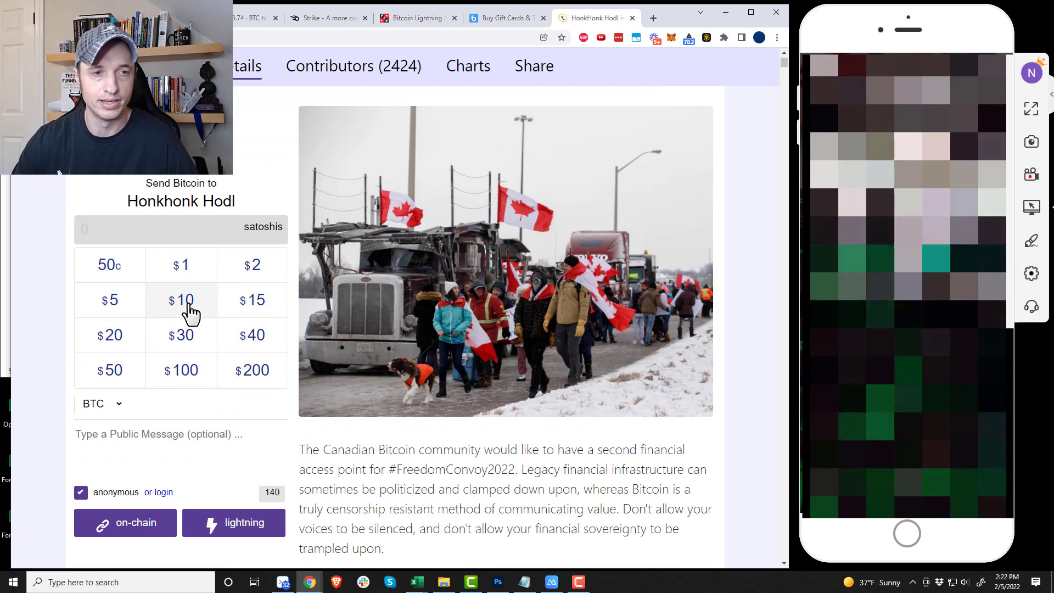
click(188, 304)
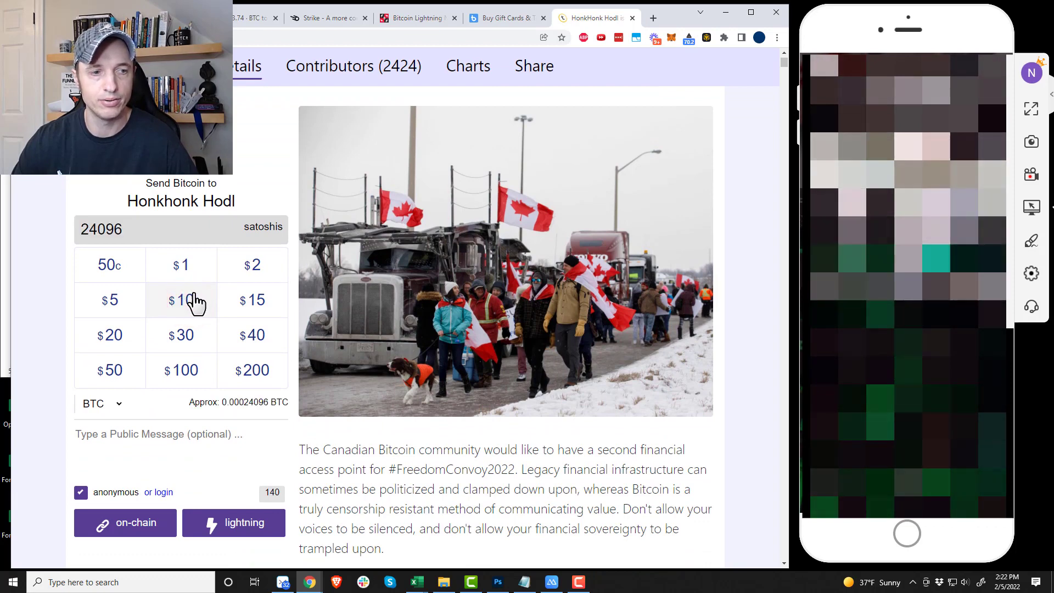
scroll(191, 318, down, 2)
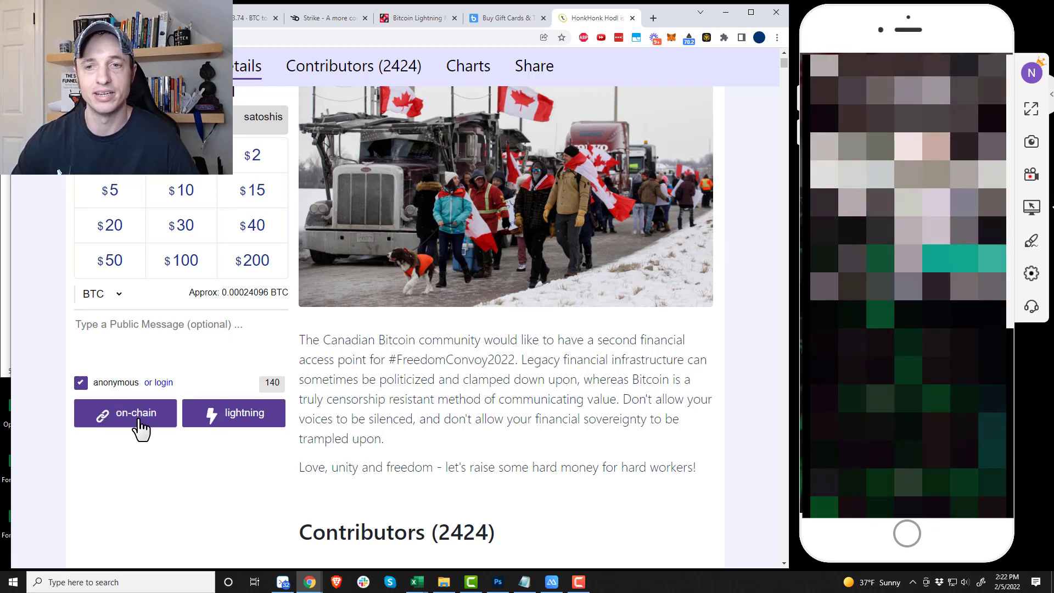
click(242, 420)
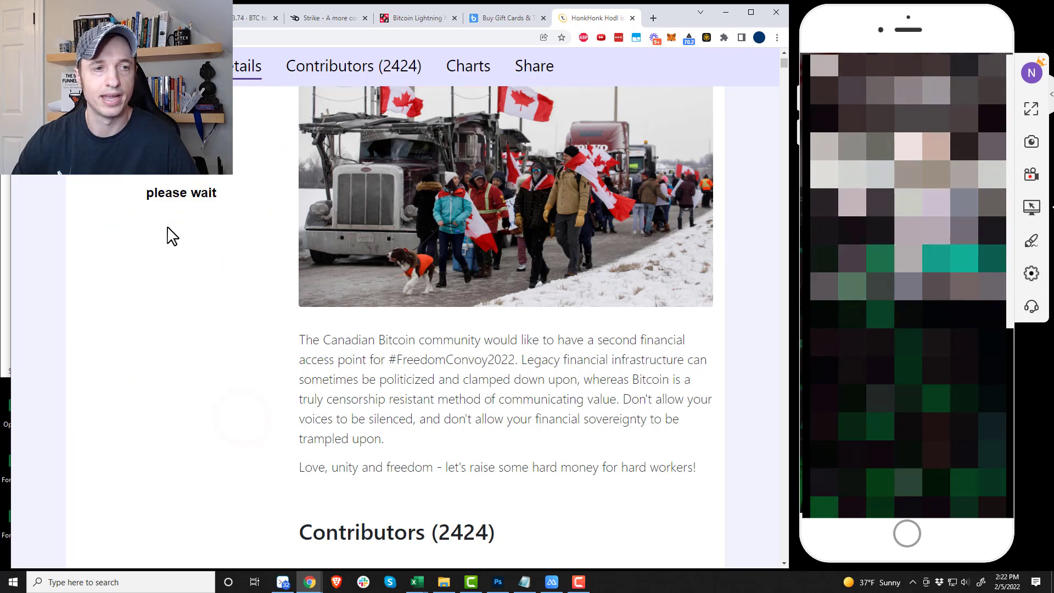
scroll(241, 225, up, 1)
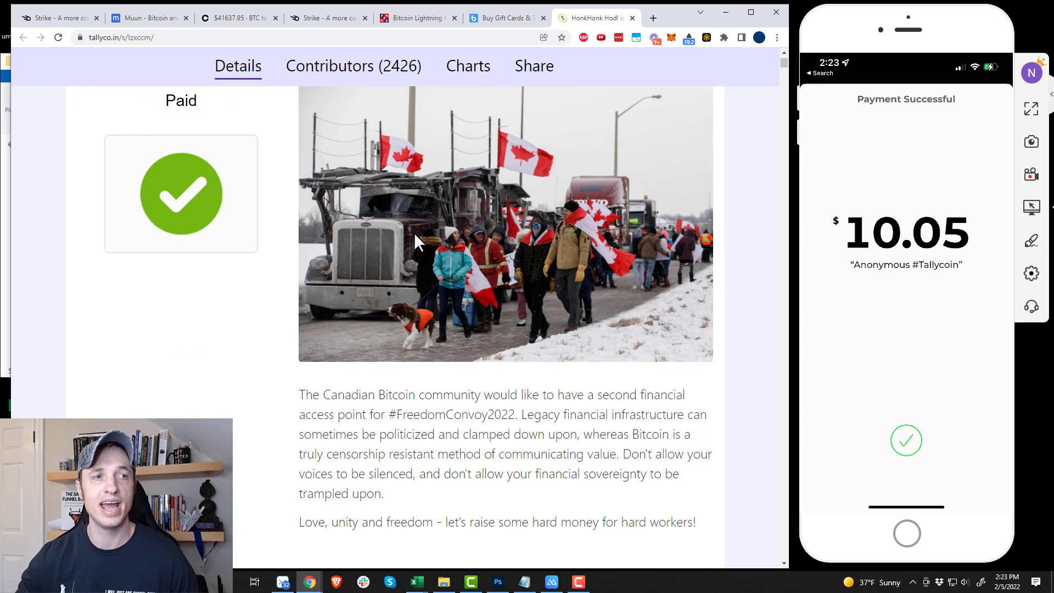
Step: Check the raised total on the Bitcoin for Truckers page and go back to its donation form
scroll(414, 232, up, 4)
scroll(310, 303, up, 1)
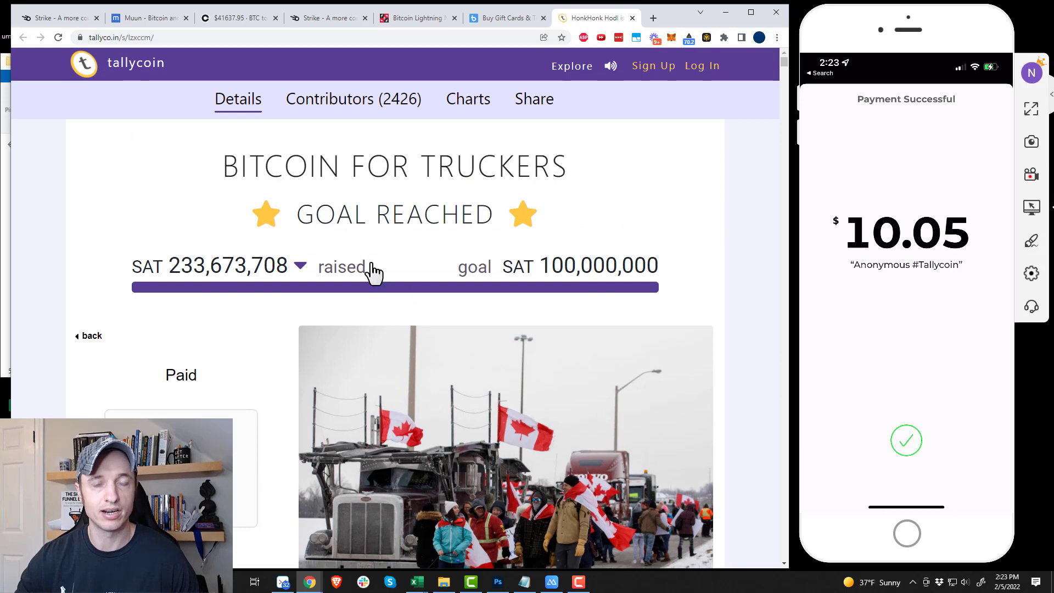
click(92, 336)
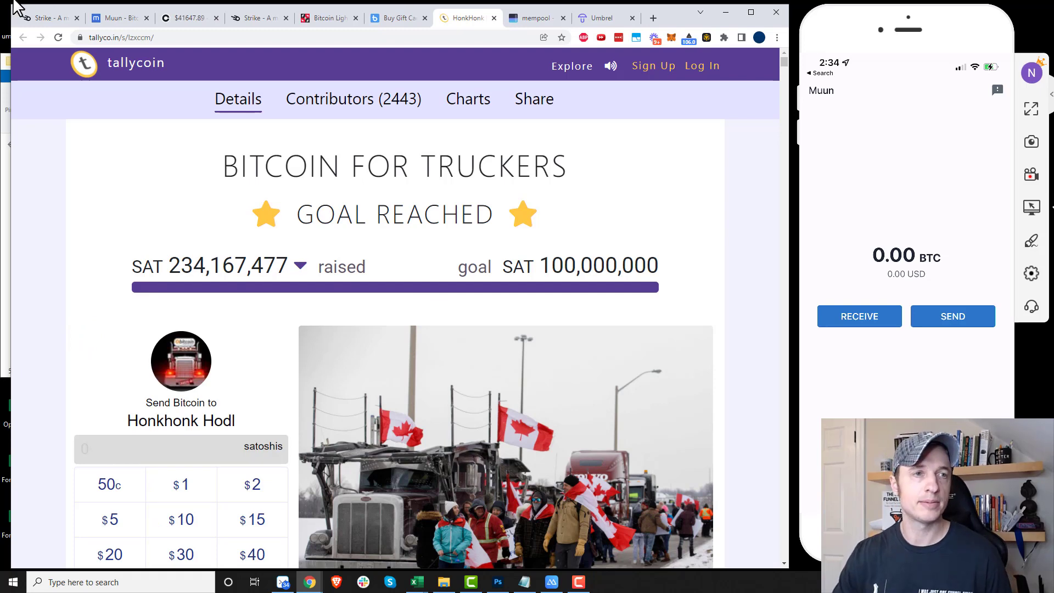
Step: Bring up the Muun website and display the Bitcoin receive address in the Muun wallet on the mirrored phone
click(118, 18)
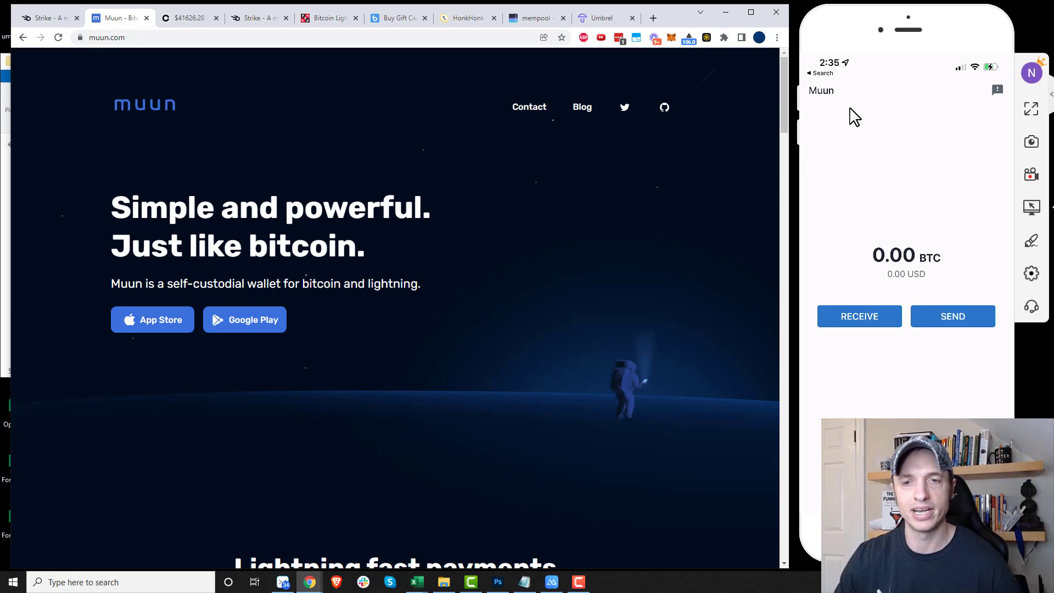
click(865, 317)
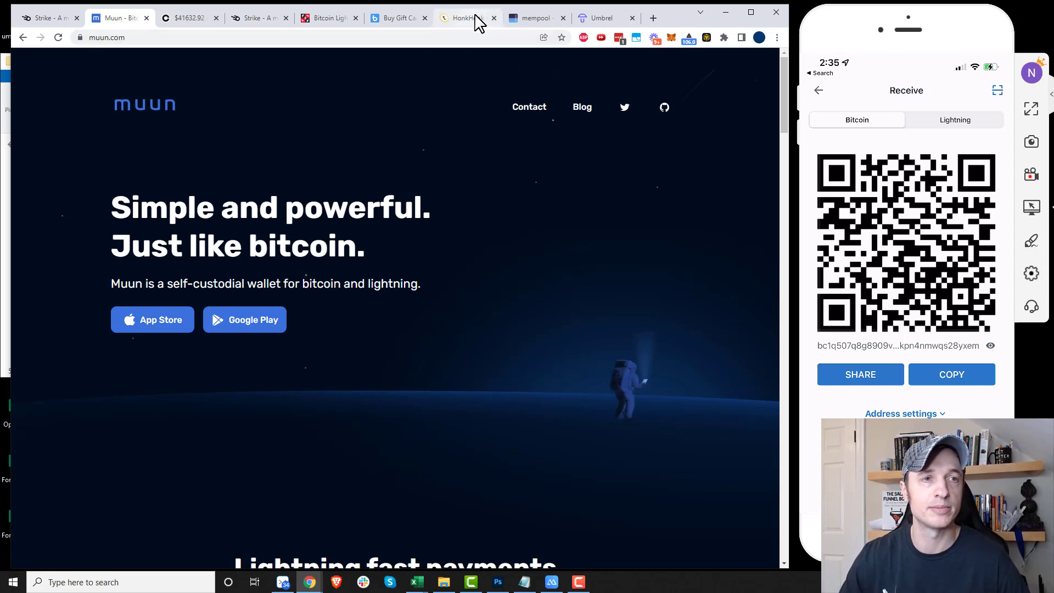
Step: Review the withdrawal option on Coinbase Pro and the current Bitcoin transaction fees on mempool.space
click(190, 20)
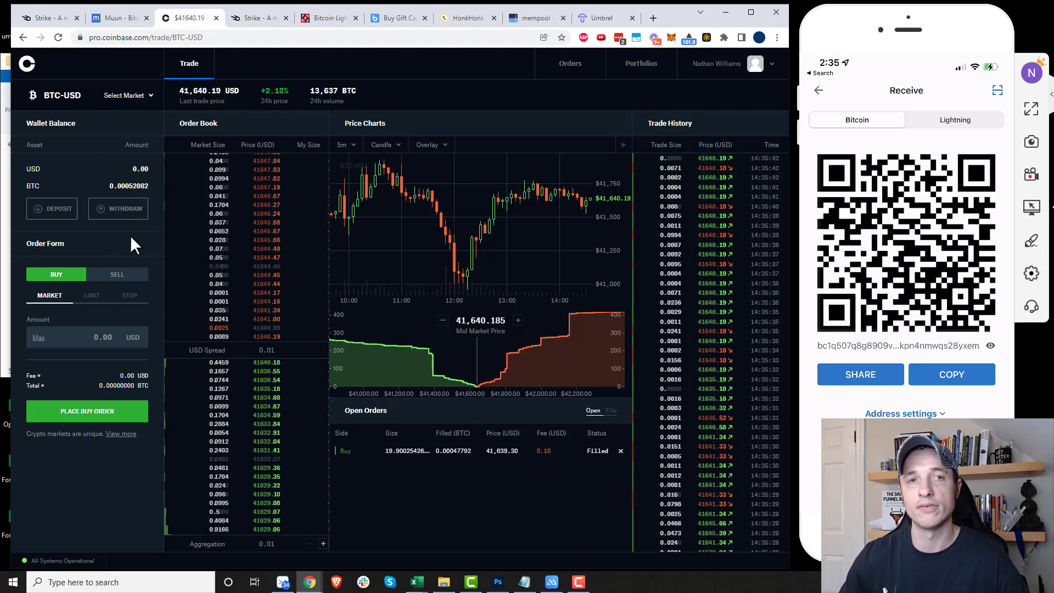
click(526, 19)
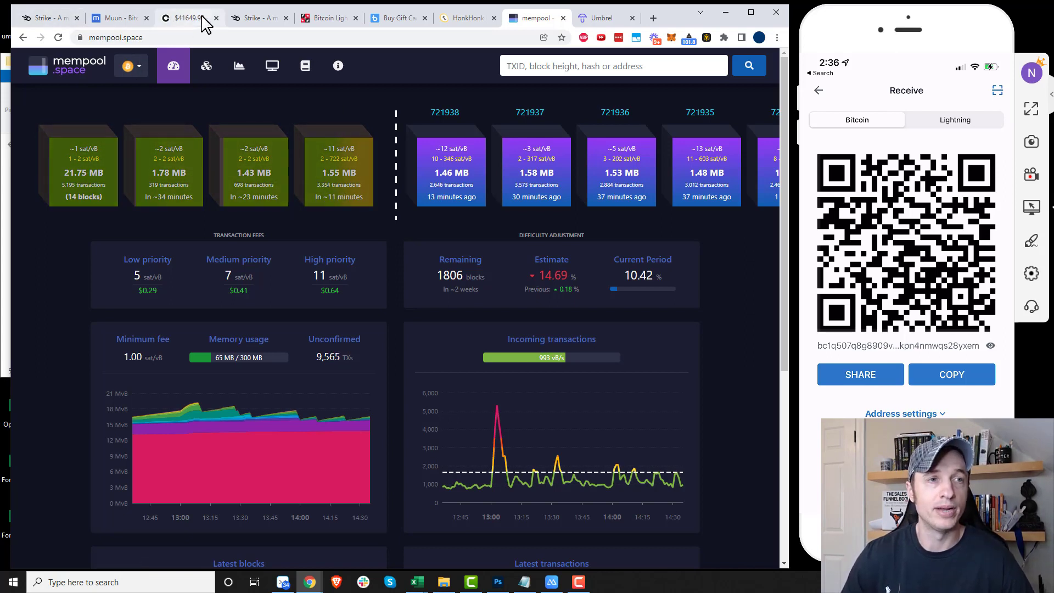
click(173, 17)
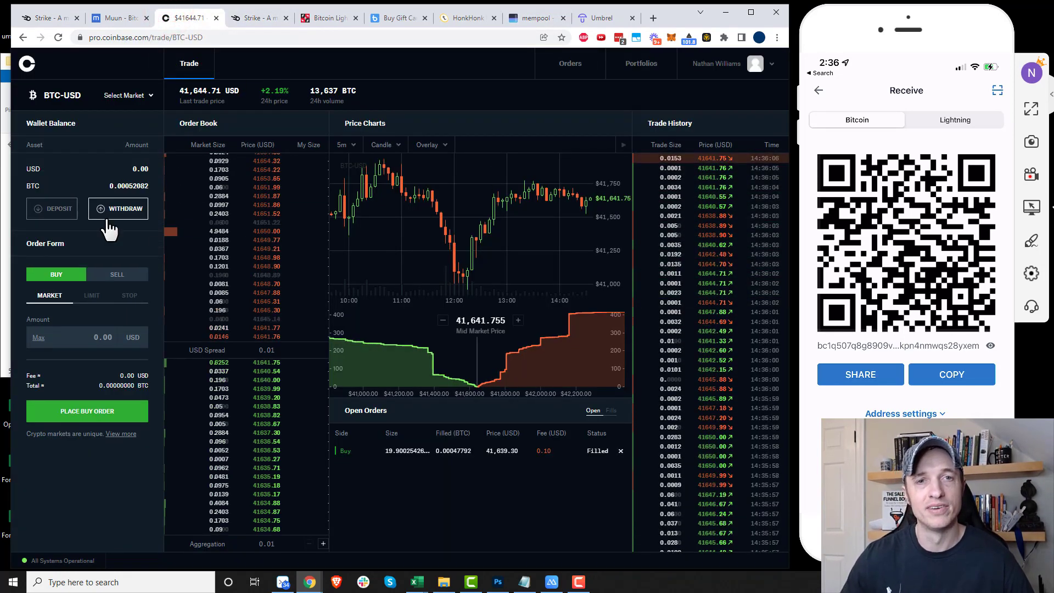
Step: Open a withdrawal form in the Bitcoin wallet of the Umbrel node
click(585, 20)
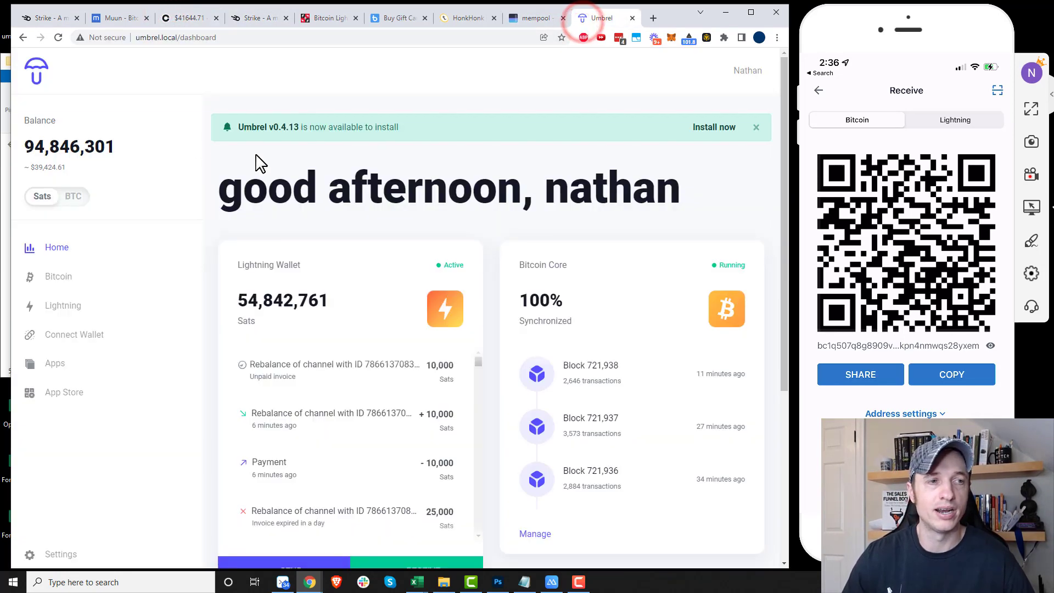
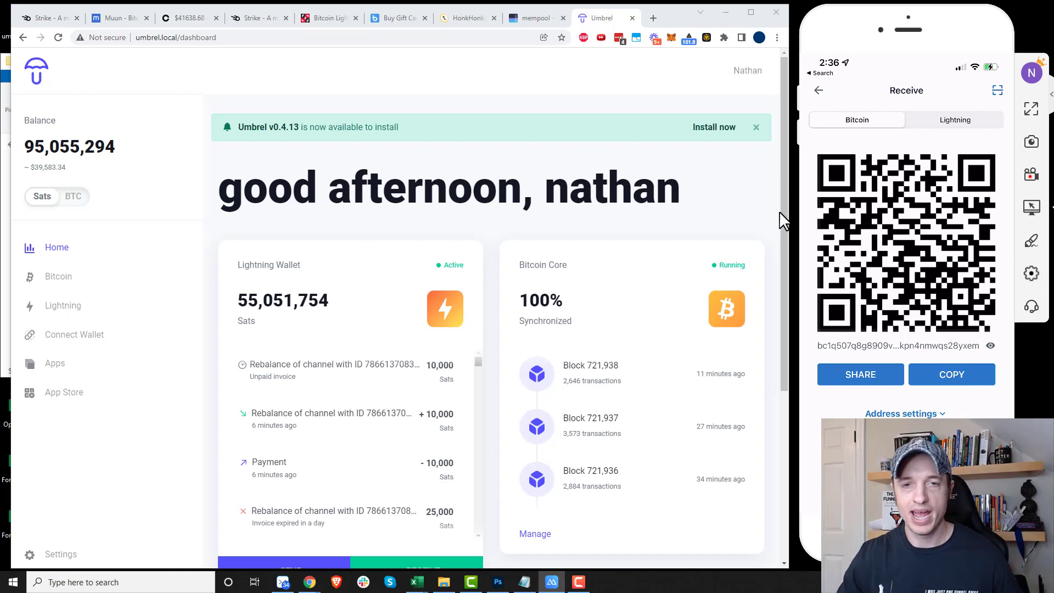
scroll(521, 192, down, 1)
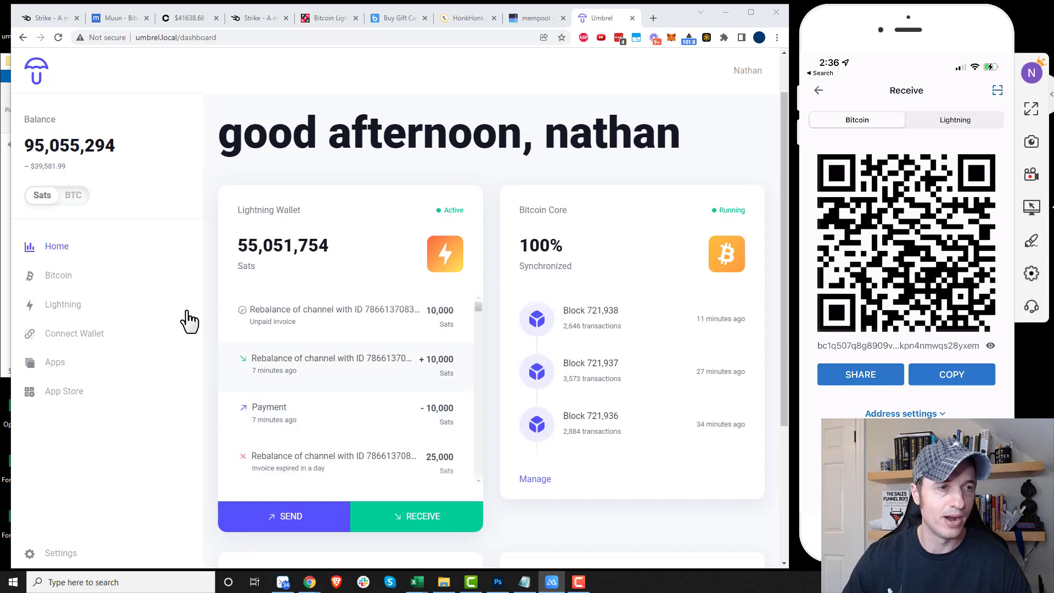
click(65, 277)
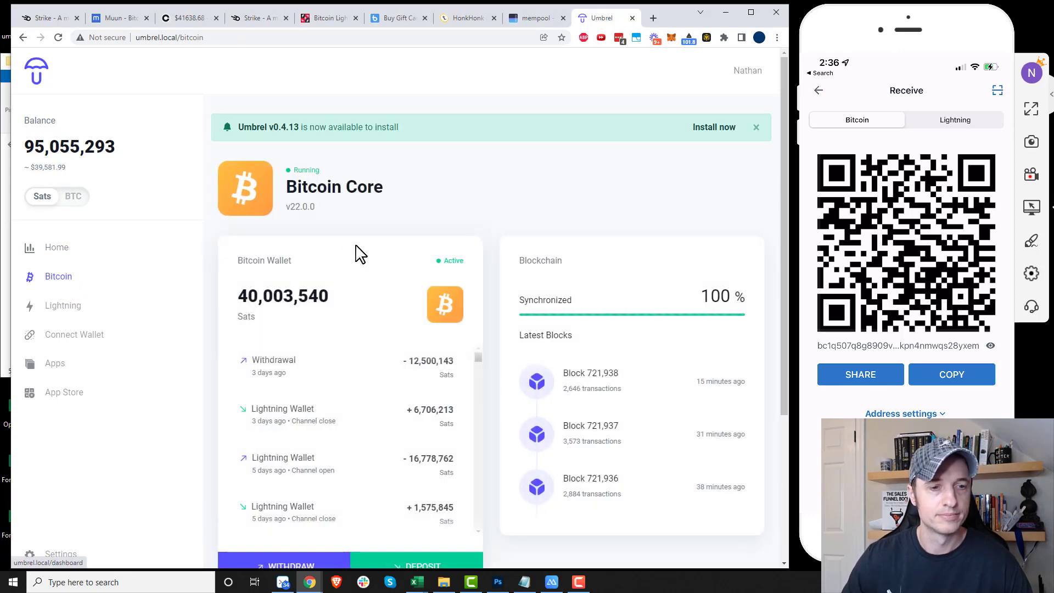
scroll(359, 253, down, 1)
scroll(329, 329, down, 2)
click(294, 402)
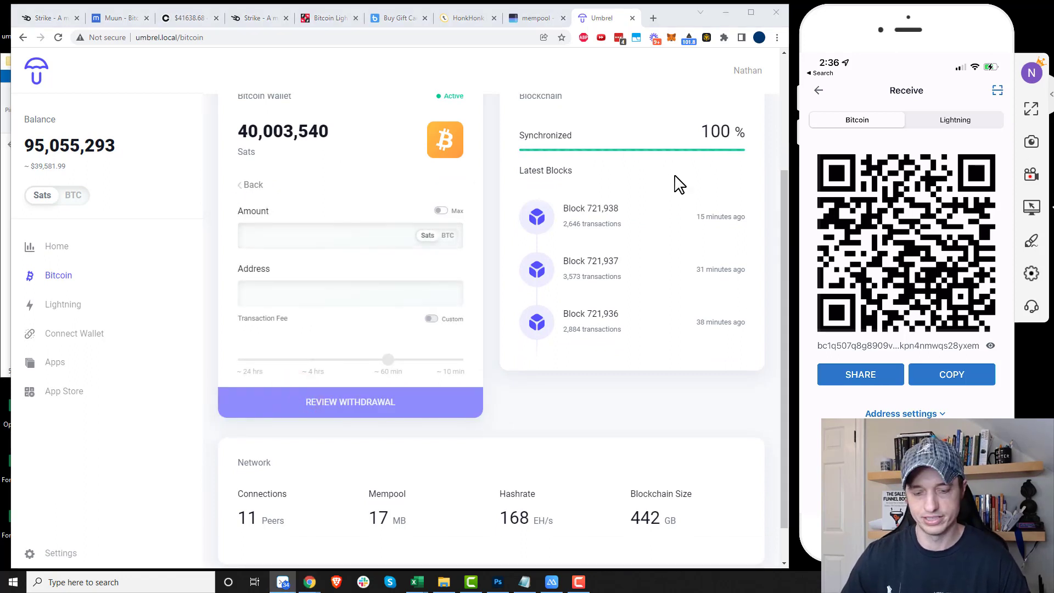
Step: Fill in the withdrawal form with the copied Muun receive address and an amount of 50000 sats
click(308, 301)
key(ctrl+v)
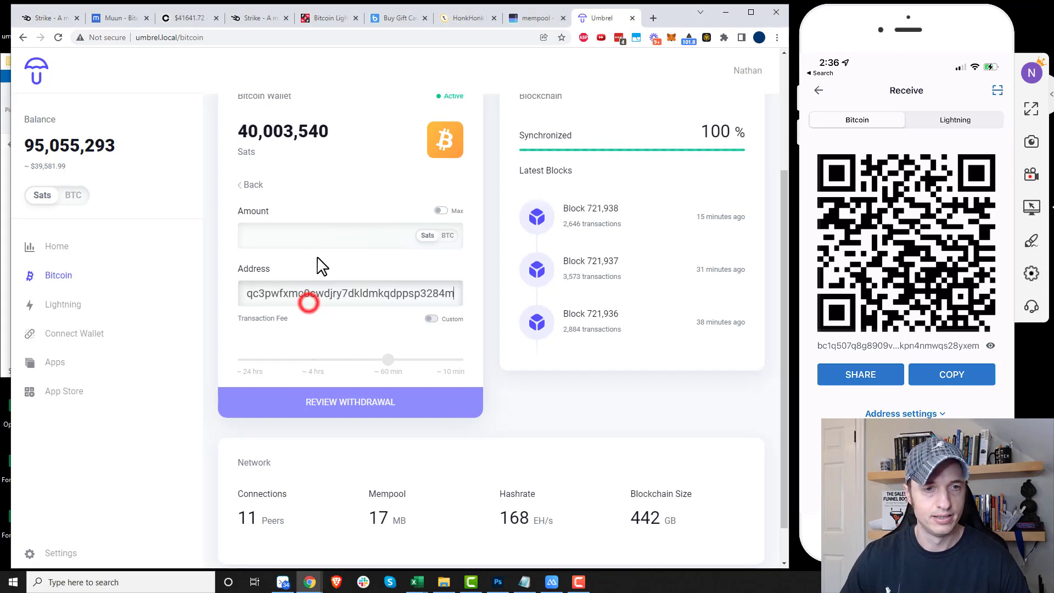
click(341, 241)
scroll(357, 329, up, 3)
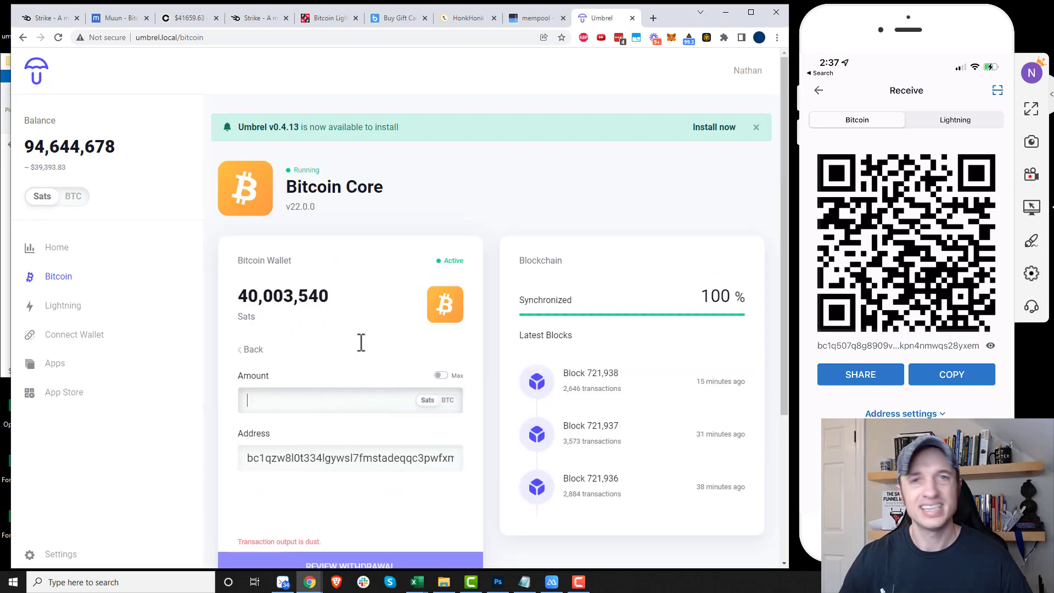
scroll(368, 351, down, 1)
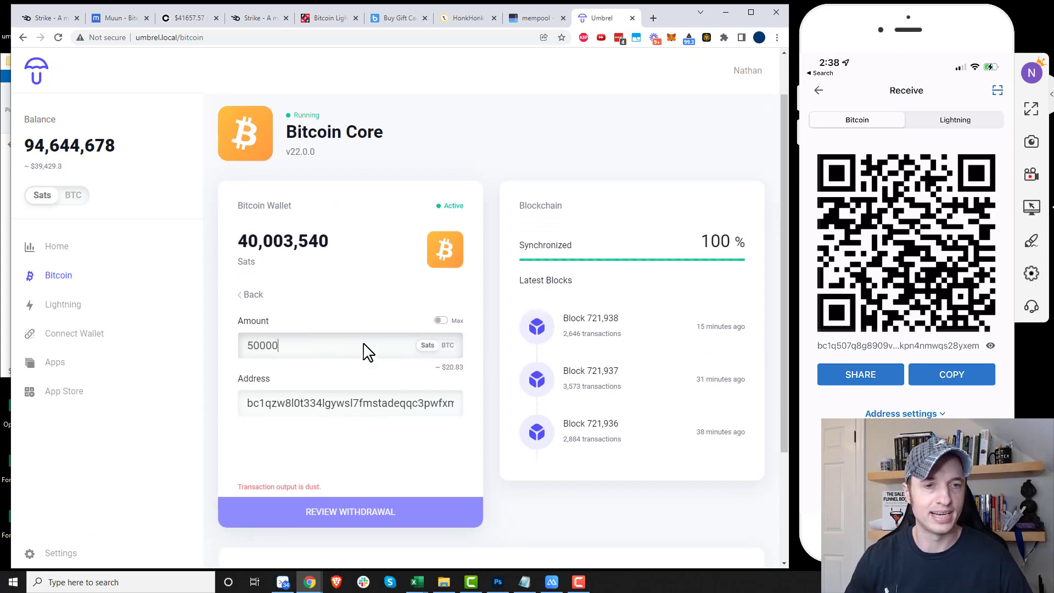
key(BackSpace)
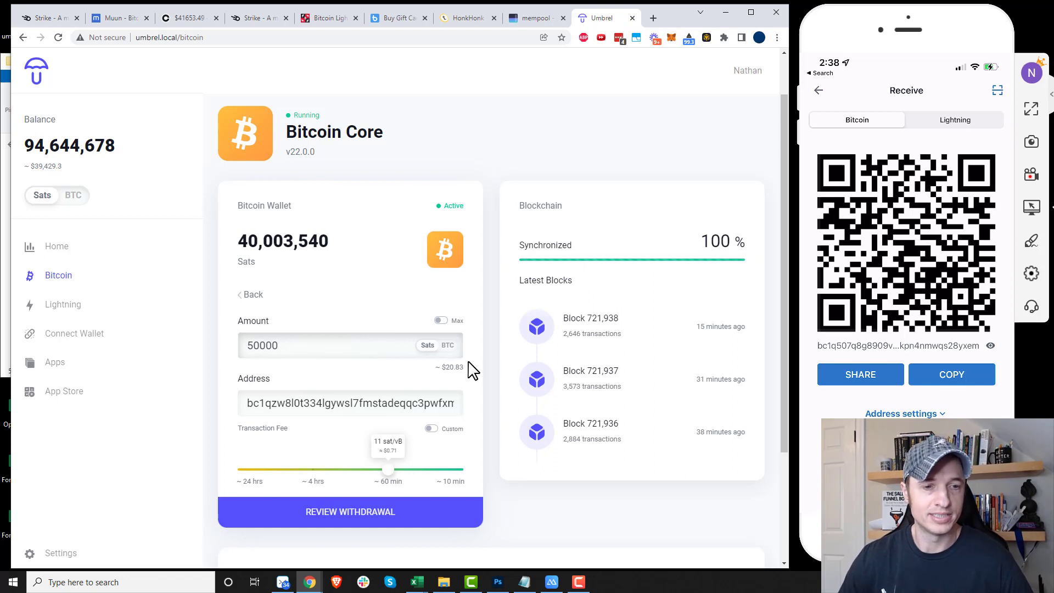
Step: Set a custom transaction fee of 5 sat/vB, review the withdrawal and confirm it
click(429, 427)
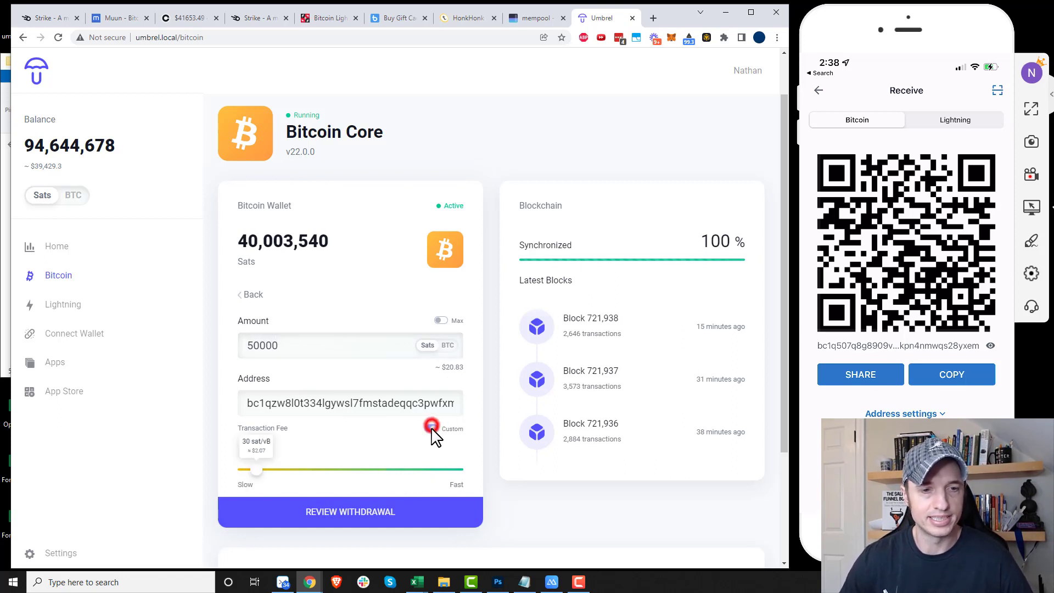
scroll(272, 428, down, 1)
drag(267, 420, 252, 416)
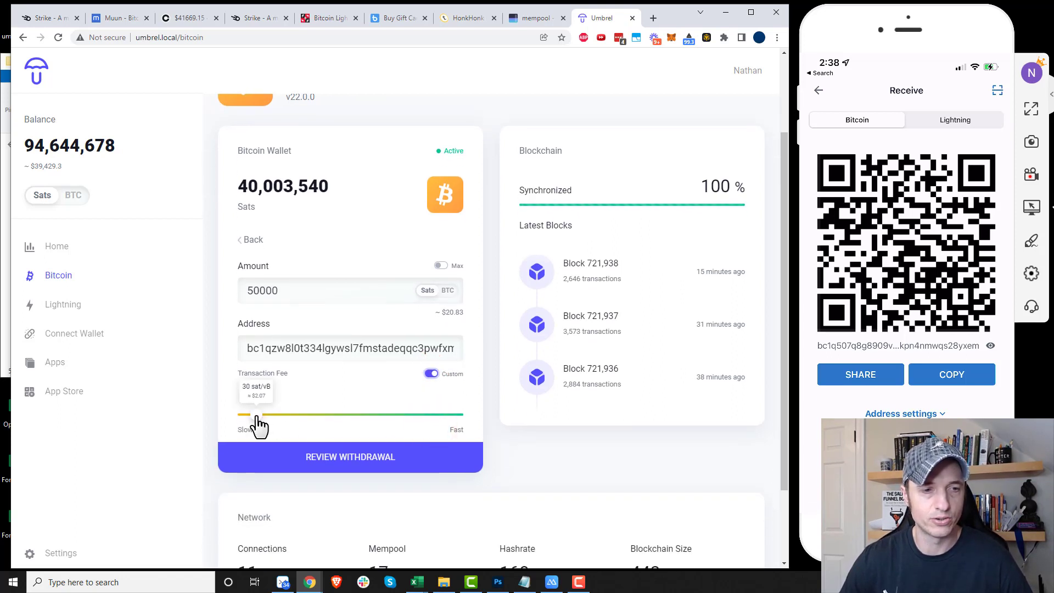
click(378, 457)
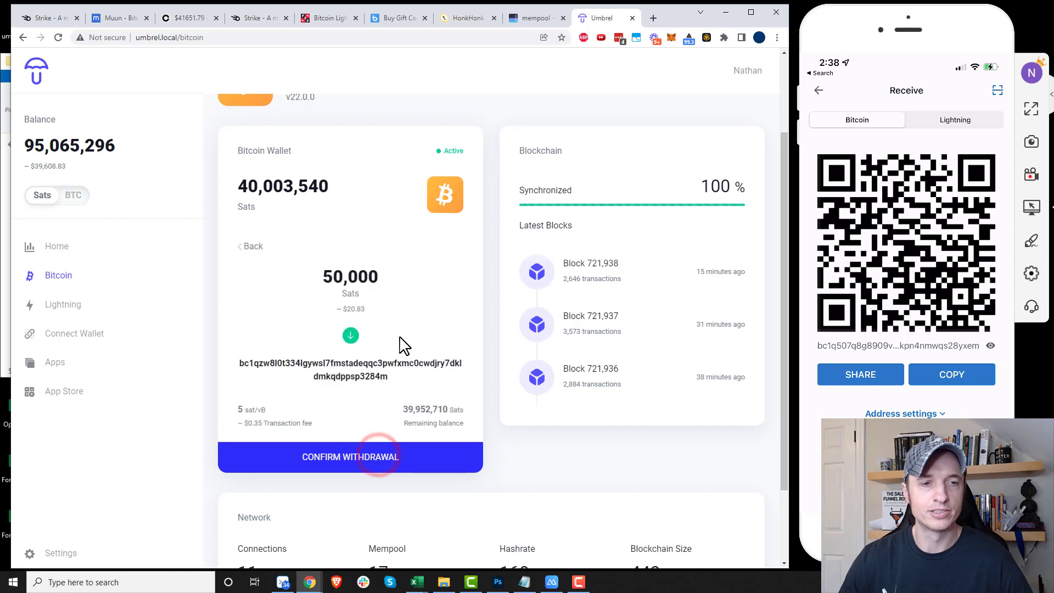
click(353, 460)
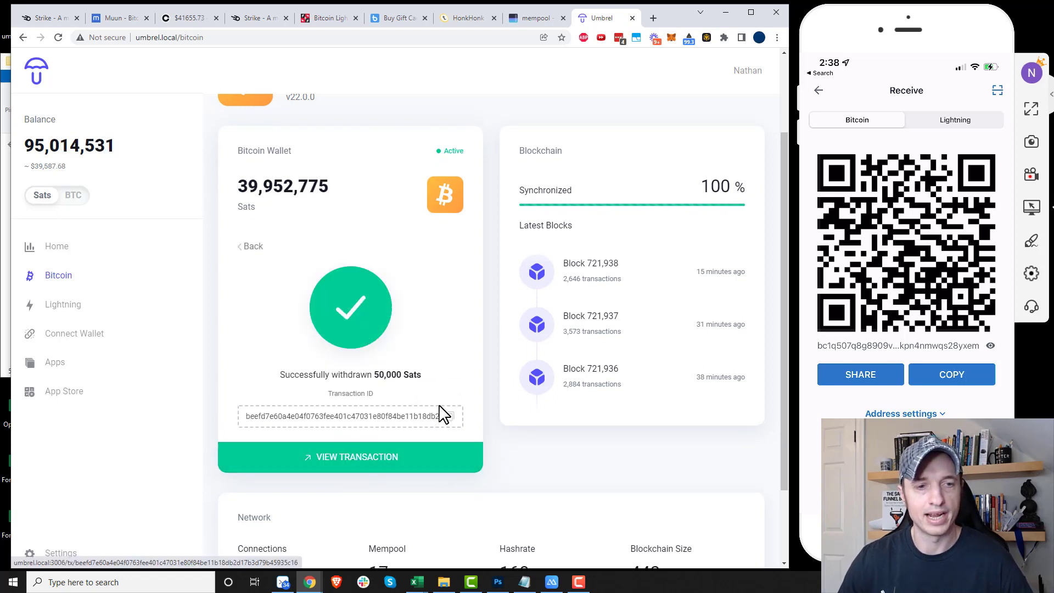
Step: Copy the withdrawal's transaction ID and look up the transaction on mempool.space
click(450, 418)
click(535, 17)
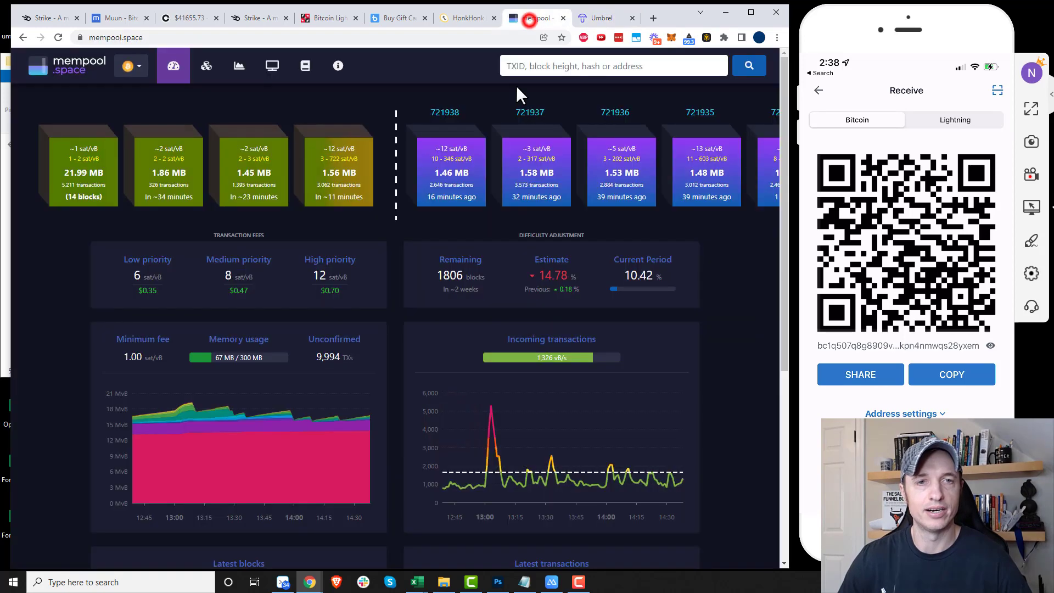
click(591, 63)
key(ctrl+v)
key(Return)
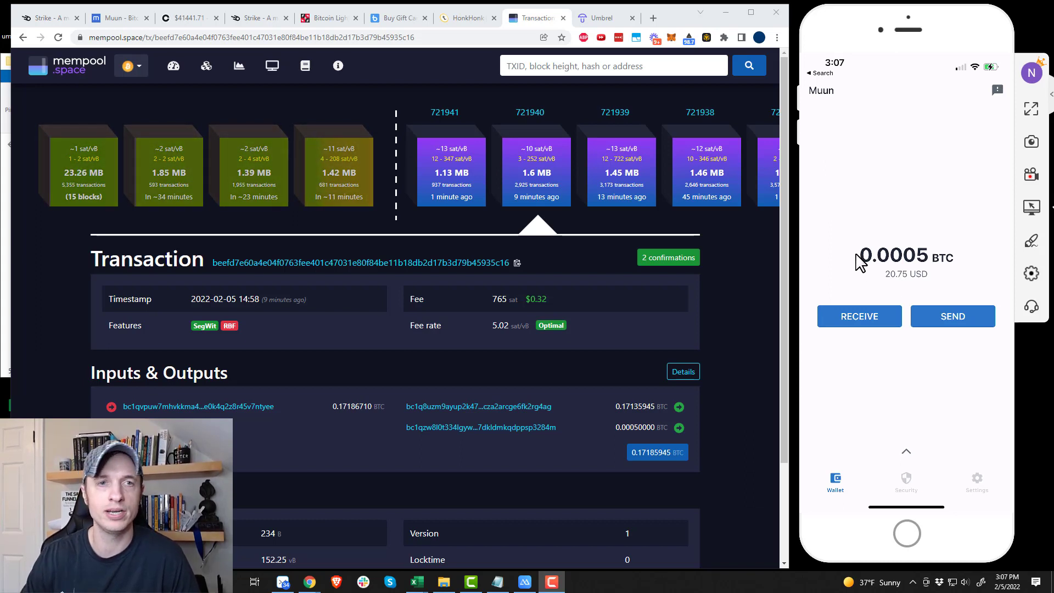
Step: Create a $10 Lightning donation invoice on the Bitcoin for Truckers page and pay it from the Muun wallet on the phone
click(464, 18)
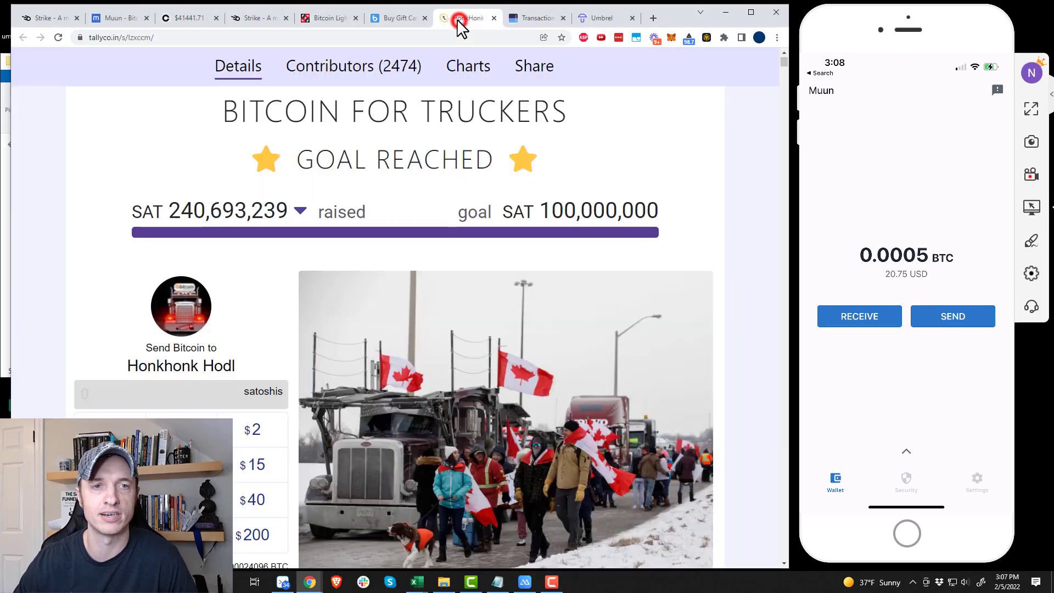
scroll(343, 286, down, 1)
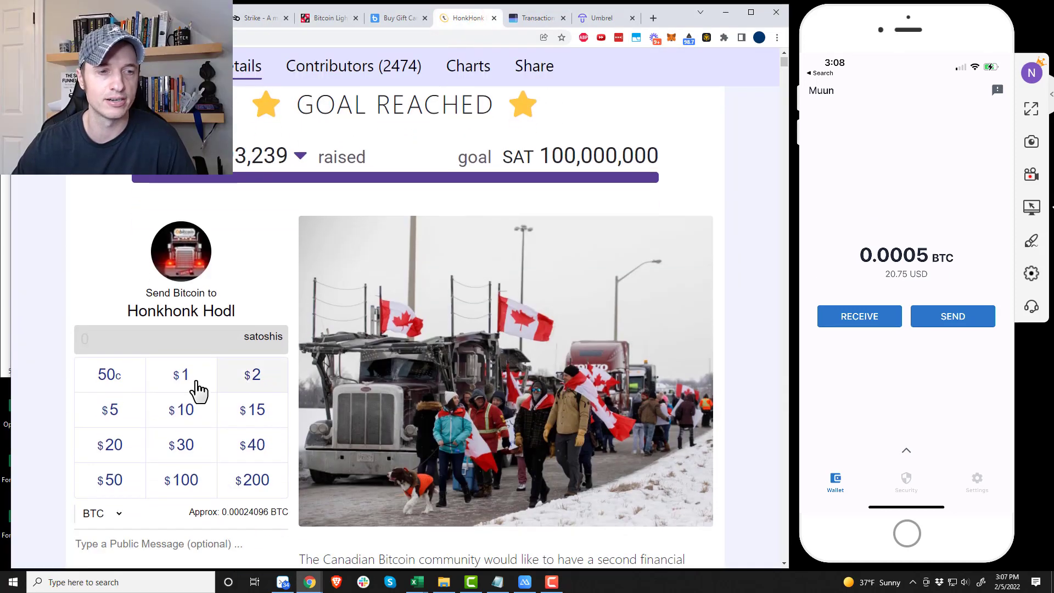
click(182, 410)
scroll(219, 399, down, 1)
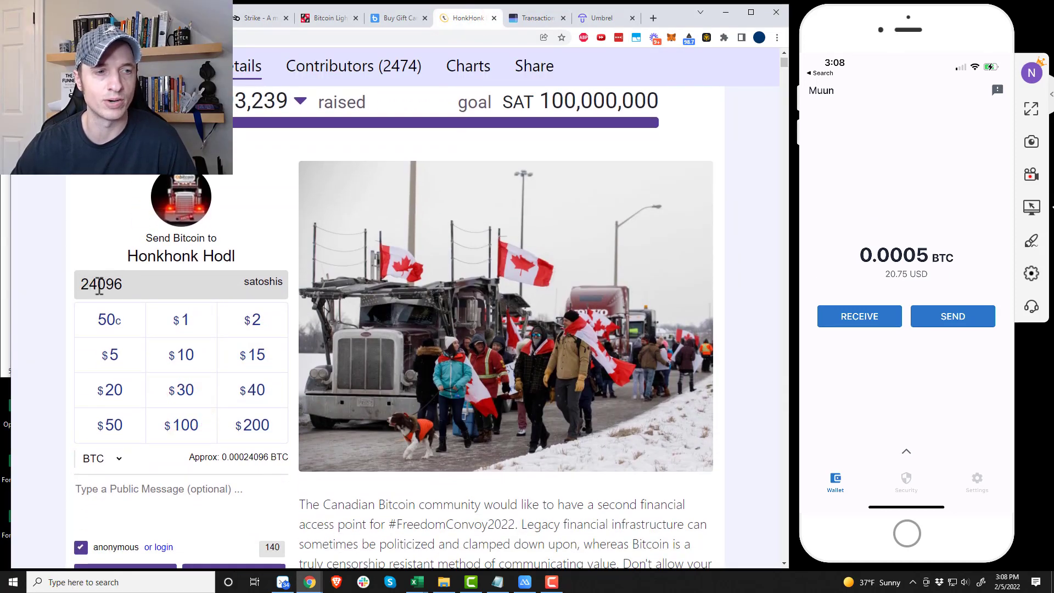
scroll(236, 301, down, 2)
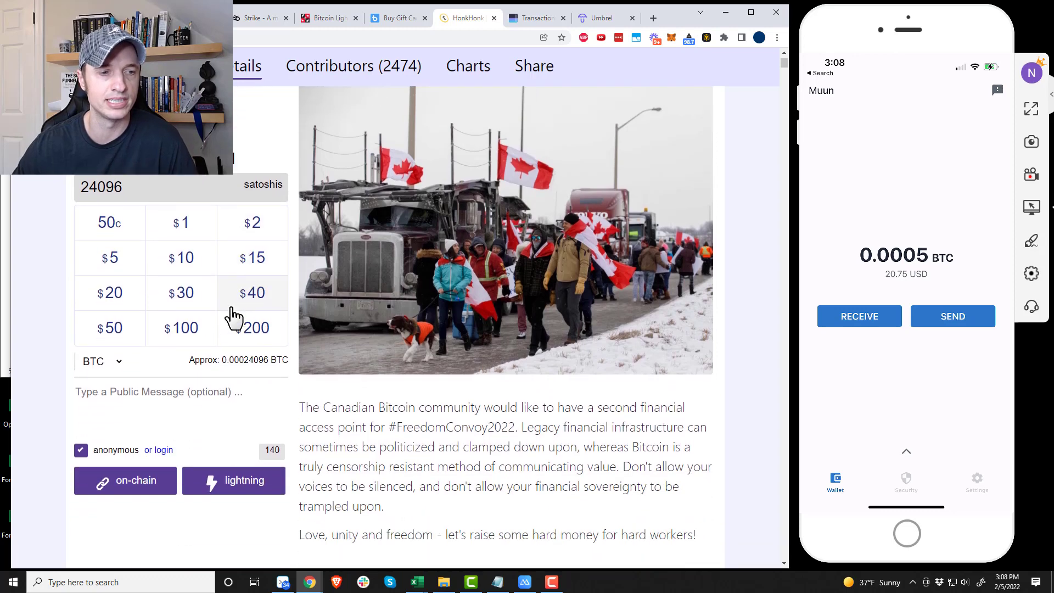
click(236, 470)
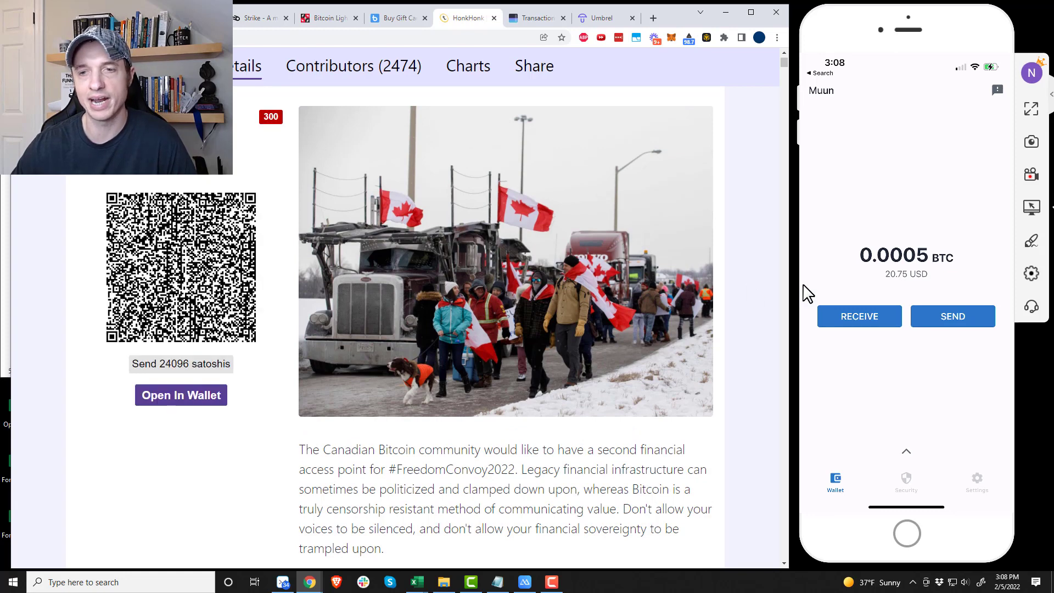
click(953, 323)
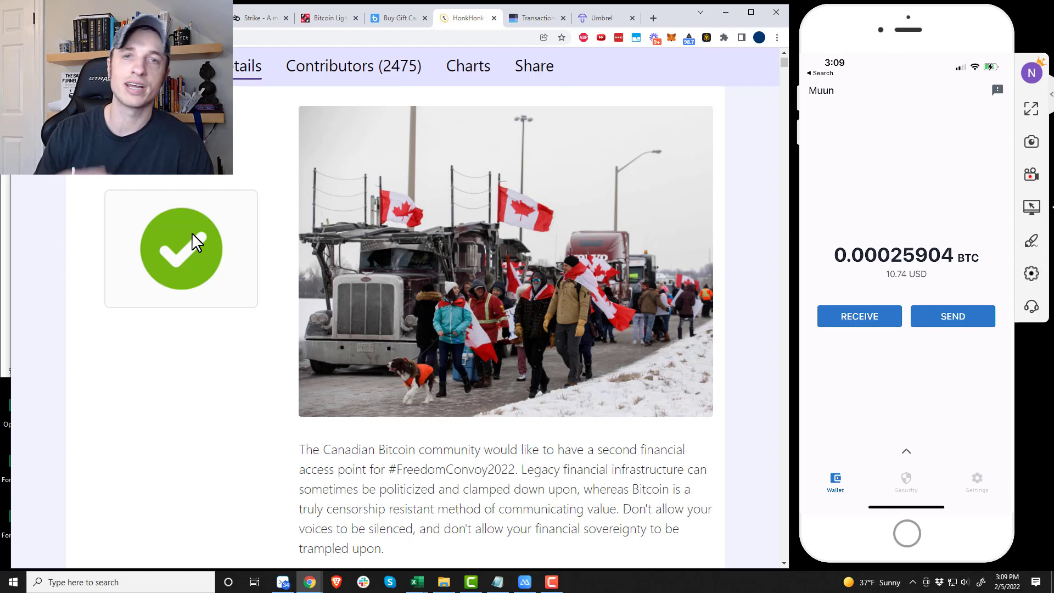
click(192, 233)
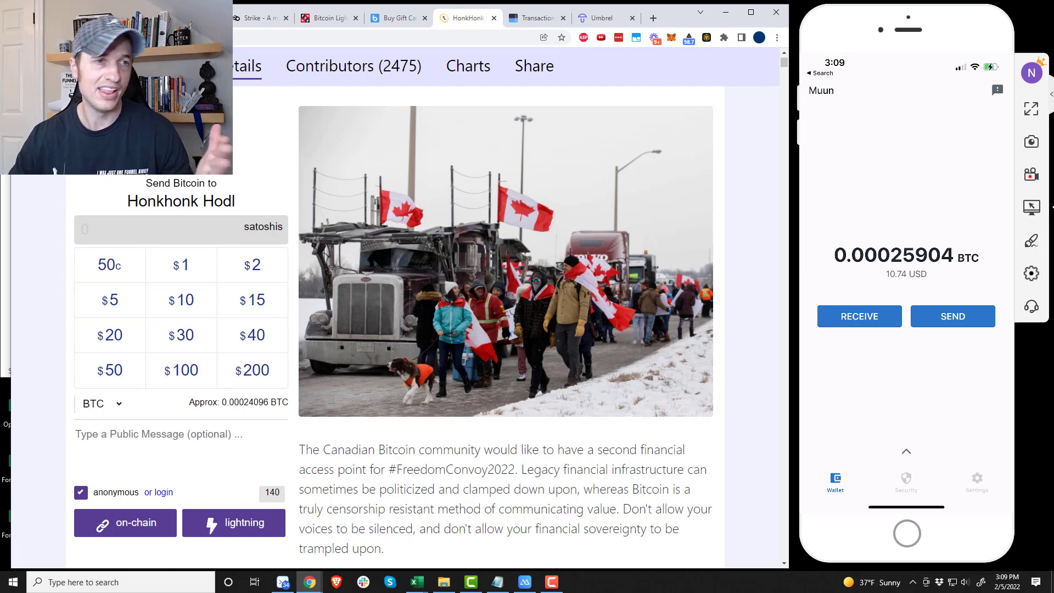
Step: Review other Lightning uses: a refreshed $1.00 Strike payment request, the Bitcoin Lightning roulette site and the Bitrefill gift card store
click(250, 18)
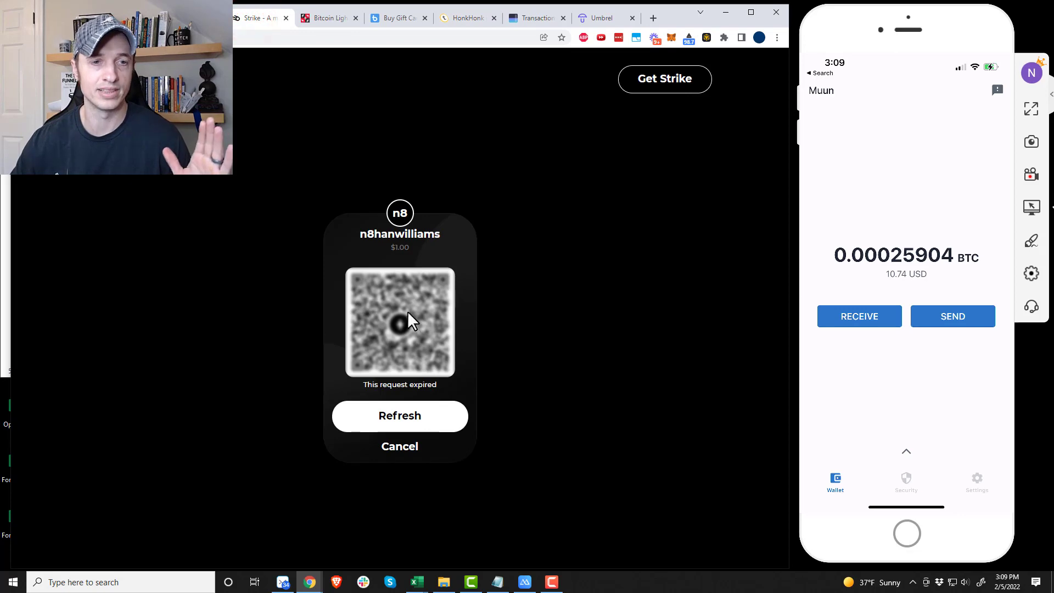
click(386, 431)
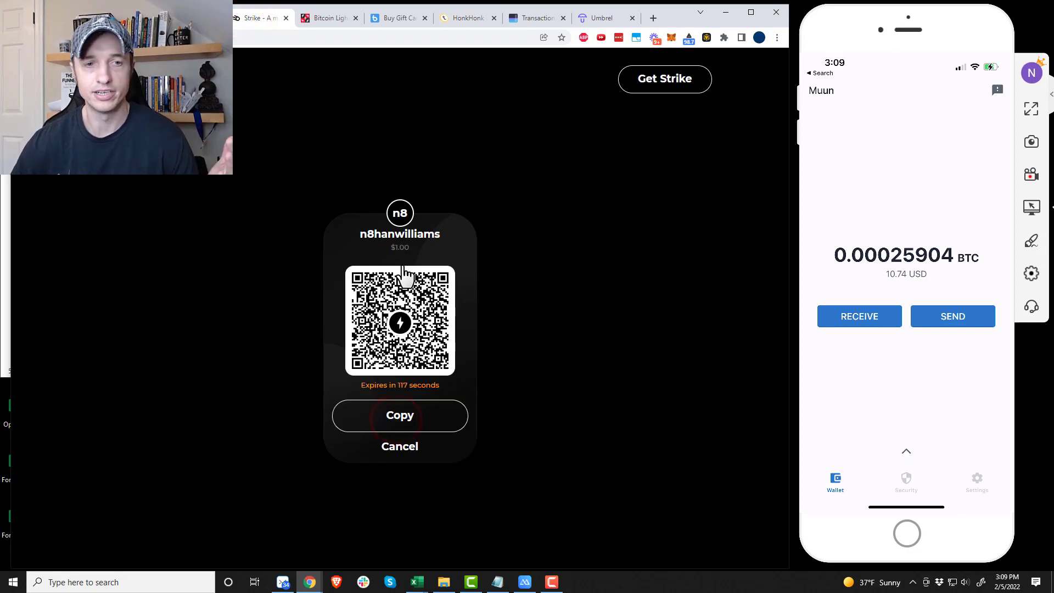
click(333, 17)
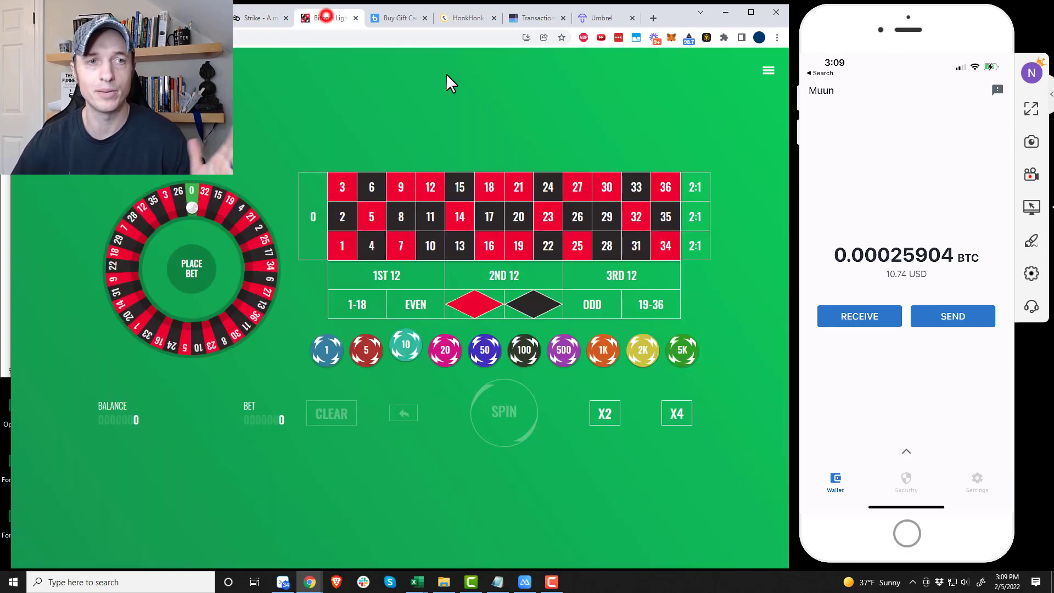
click(397, 18)
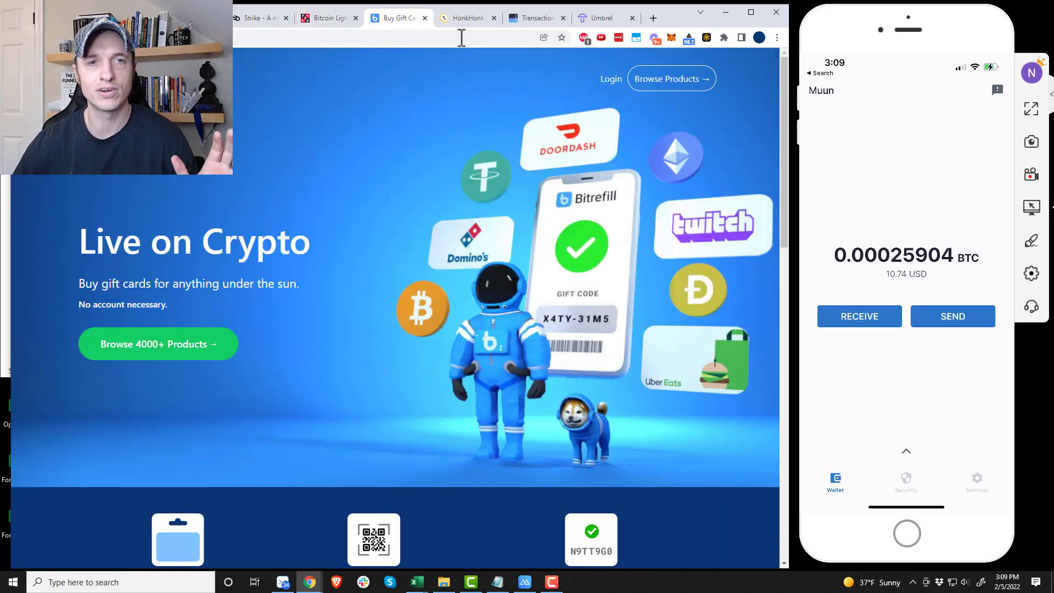
click(464, 18)
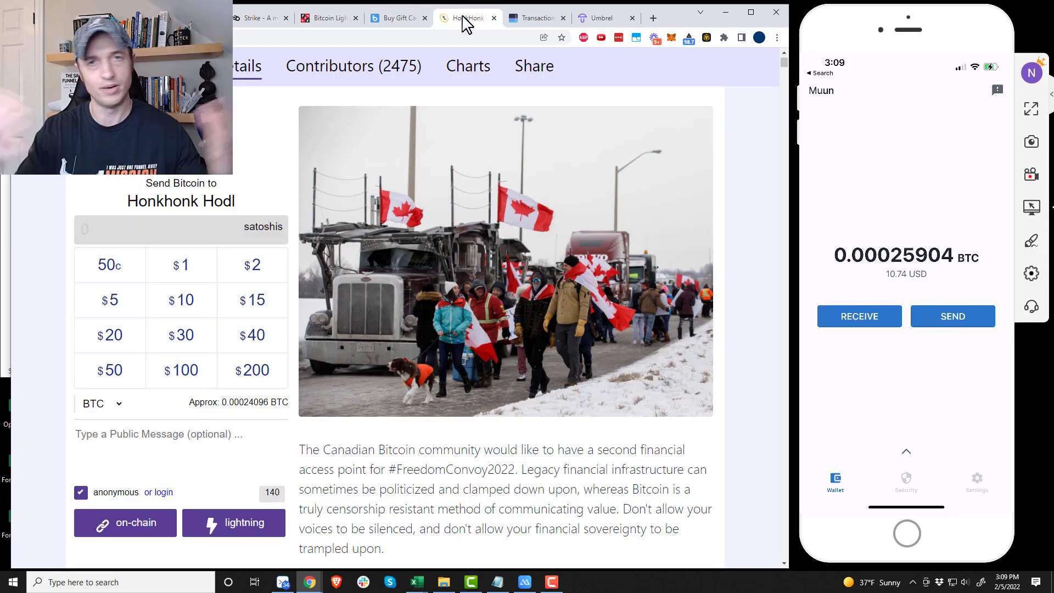